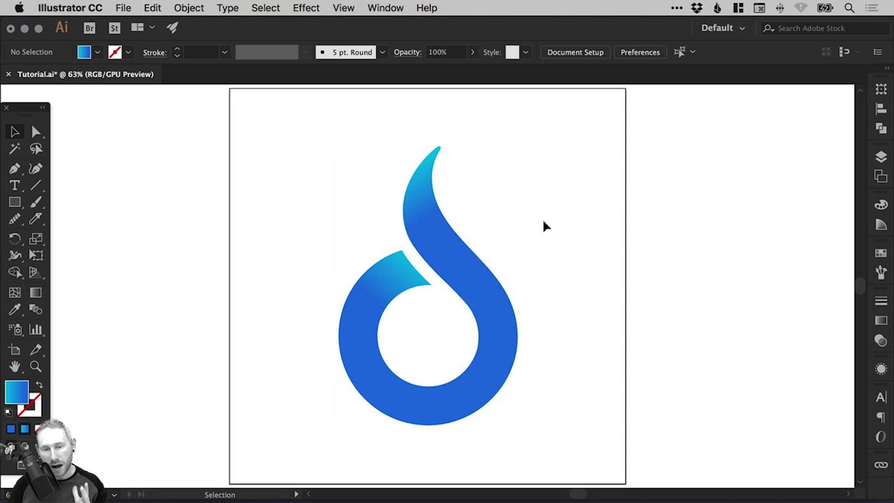
Undo the gradient look so the teardrop logo returns to its saved flat-blue fill
{"action": "key", "text": "ctrl+z"}
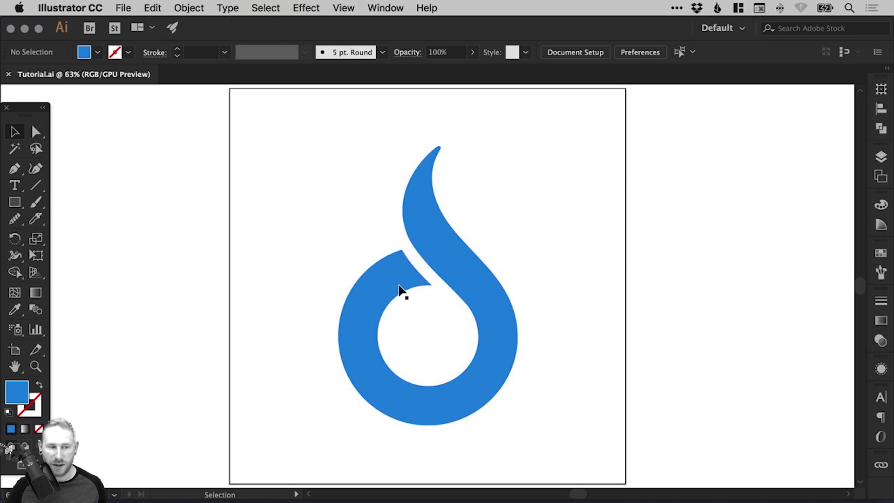
Apply a trial white-to-black linear gradient to the whole logo group, then undo it
{"action": "left_click", "coordinate": [456, 264]}
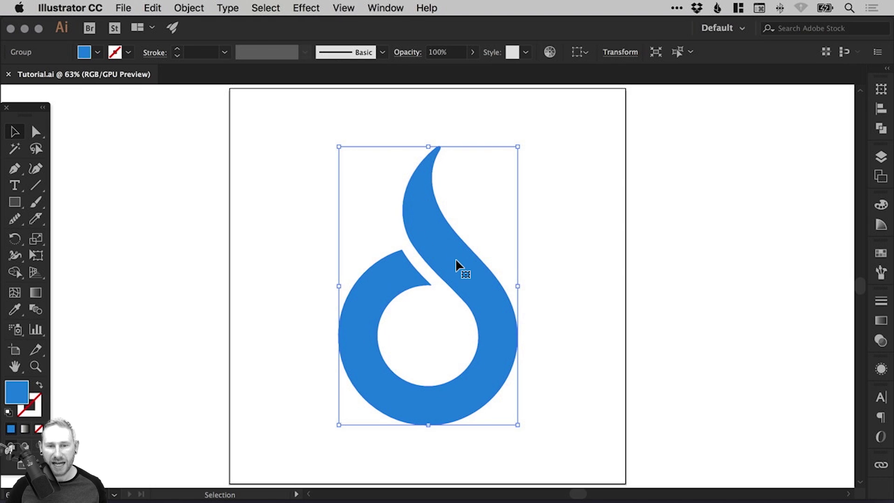
{"action": "left_click", "coordinate": [881, 321]}
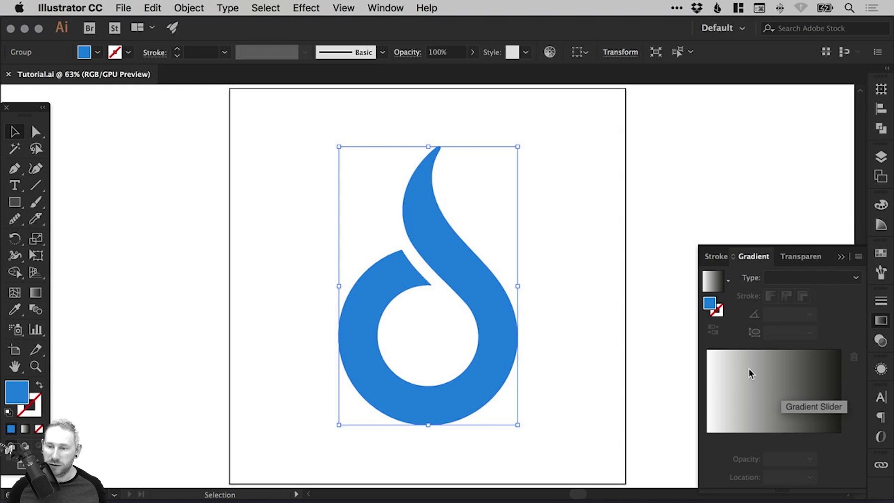
{"action": "left_click", "coordinate": [773, 397]}
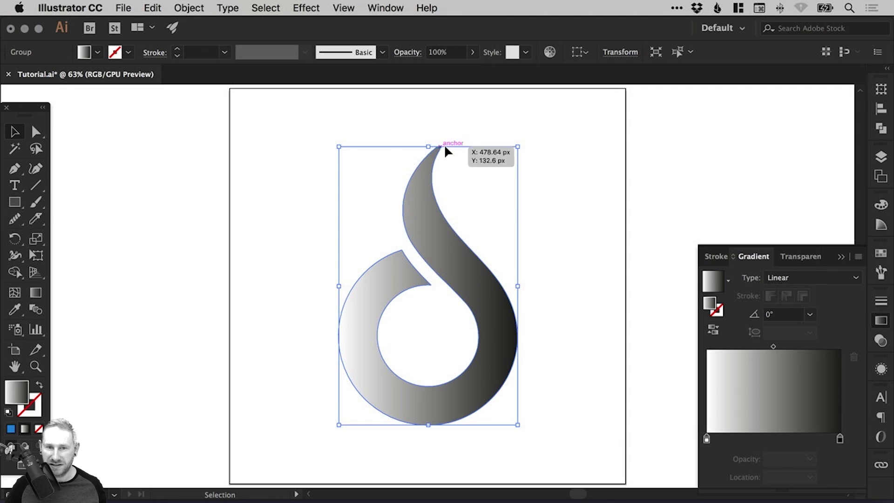
{"action": "key", "text": "super+z"}
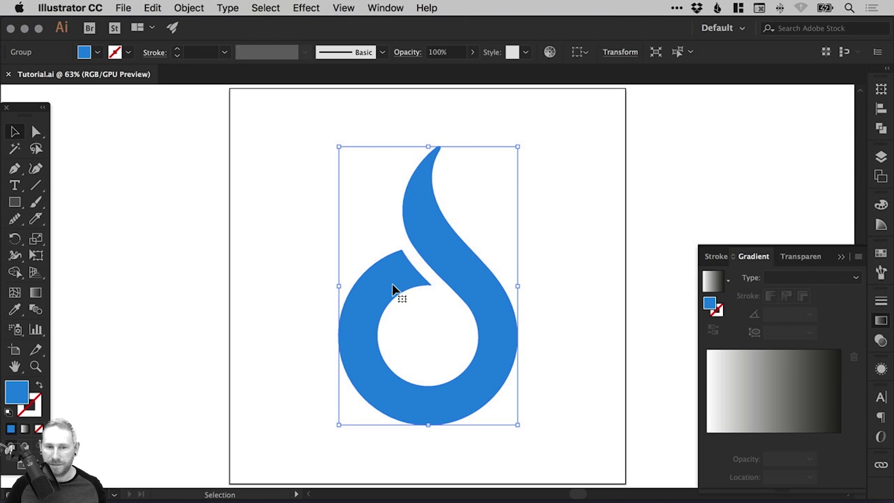
Close the Gradient panel and zoom in to frame the flame's upper part
{"action": "left_click", "coordinate": [881, 322]}
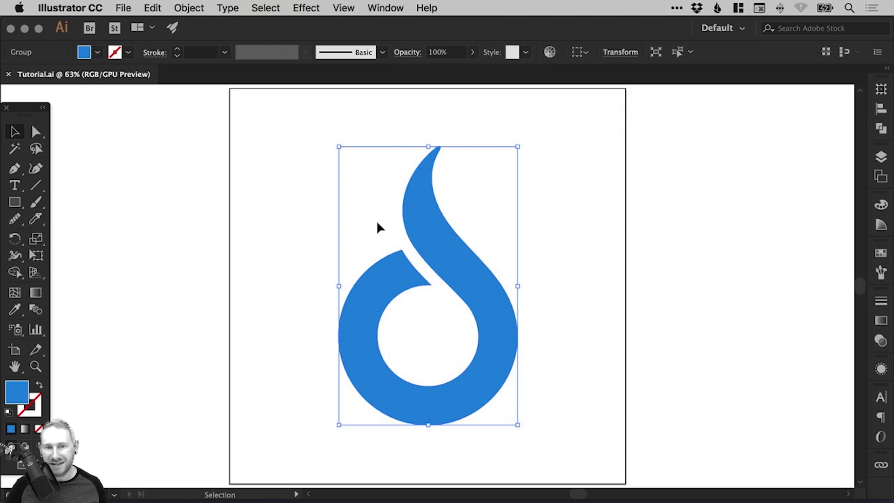
{"action": "left_click", "coordinate": [303, 224]}
{"action": "key", "text": "z"}
{"action": "left_click_drag", "start_coordinate": [231, 144], "coordinate": [610, 442]}
{"action": "key", "text": "v"}
{"action": "key", "text": "space"}
{"action": "left_click_drag", "start_coordinate": [473, 224], "coordinate": [469, 247]}
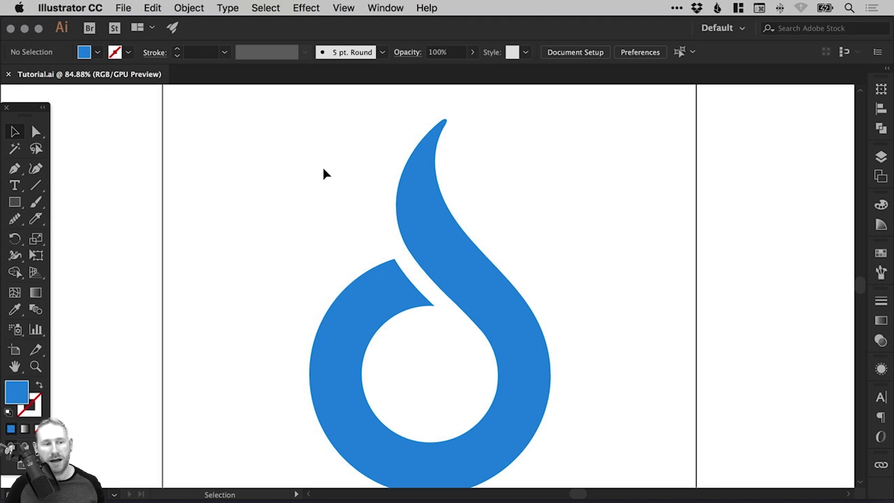
Slice across the flame's upper part with the Knife tool
{"action": "left_click_drag", "start_coordinate": [301, 150], "coordinate": [546, 378]}
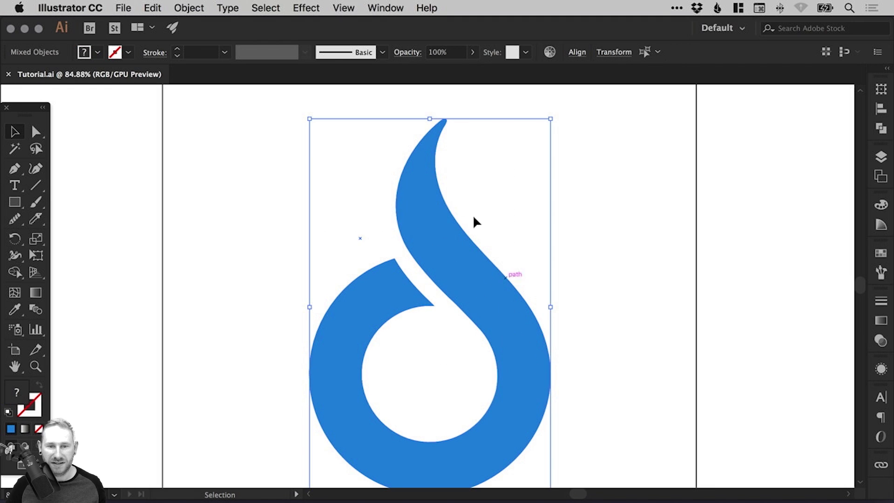
{"action": "left_click", "coordinate": [36, 219]}
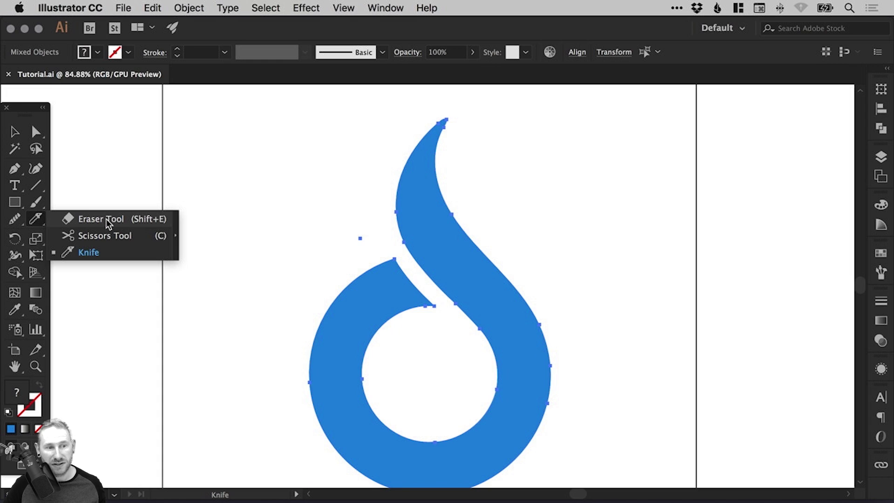
{"action": "left_click", "coordinate": [100, 255]}
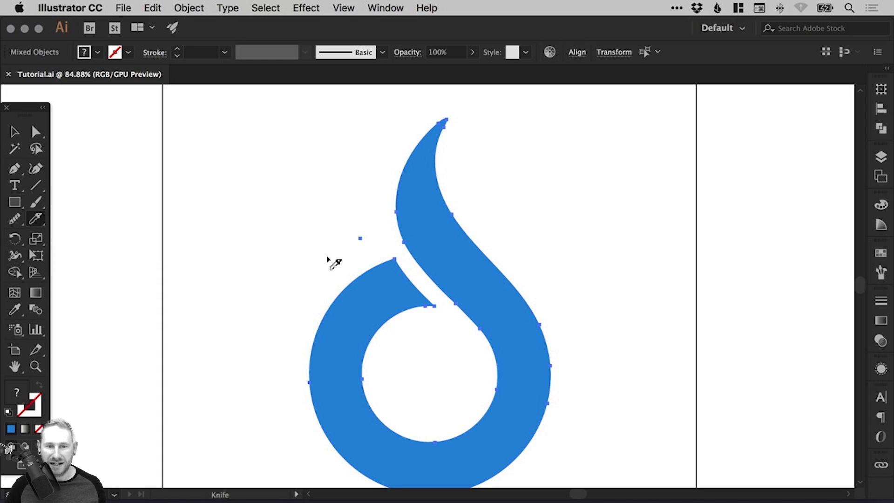
{"action": "left_click_drag", "start_coordinate": [311, 269], "coordinate": [699, 134]}
{"action": "key", "text": "v"}
{"action": "left_click", "coordinate": [589, 168]}
Move the cut-off flame top up and left, then undo the cut to restore the flame
{"action": "left_click", "coordinate": [37, 133]}
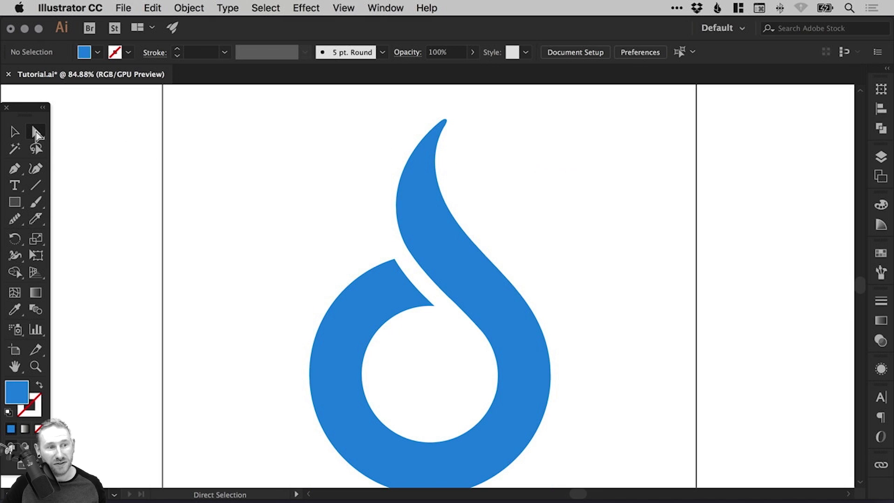
{"action": "left_click", "coordinate": [417, 200]}
{"action": "left_click_drag", "start_coordinate": [421, 198], "coordinate": [412, 181]}
{"action": "left_click", "coordinate": [584, 211]}
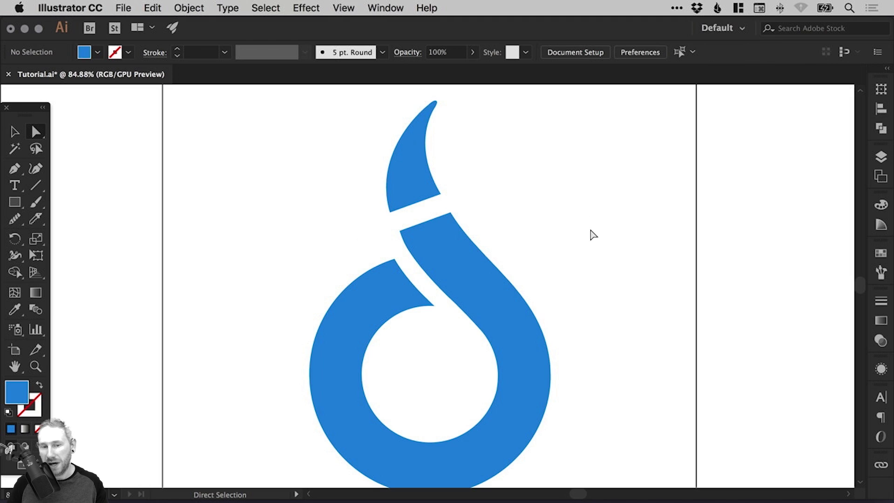
{"action": "key", "text": "super+z"}
{"action": "key", "text": "super+z"}
{"action": "key", "text": "super+z"}
{"action": "key", "text": "super+z"}
{"action": "key", "text": "super+z"}
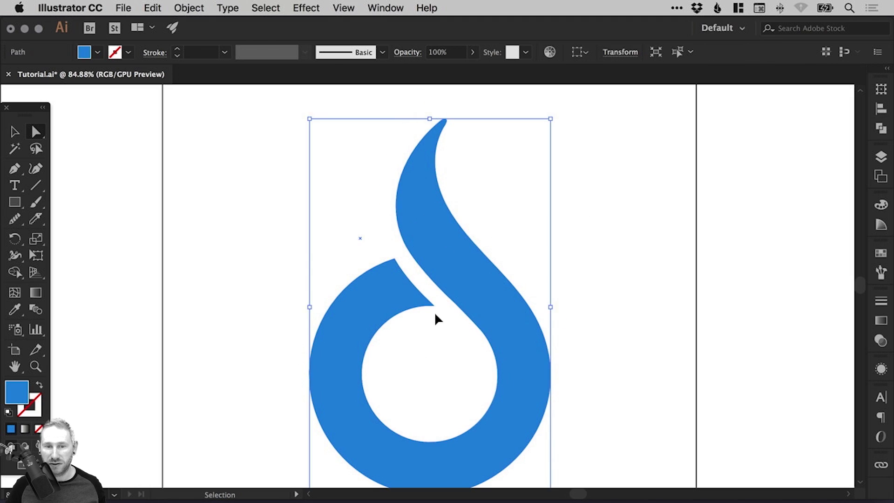
{"action": "key", "text": "super+z"}
{"action": "key", "text": "v"}
{"action": "left_click", "coordinate": [541, 173]}
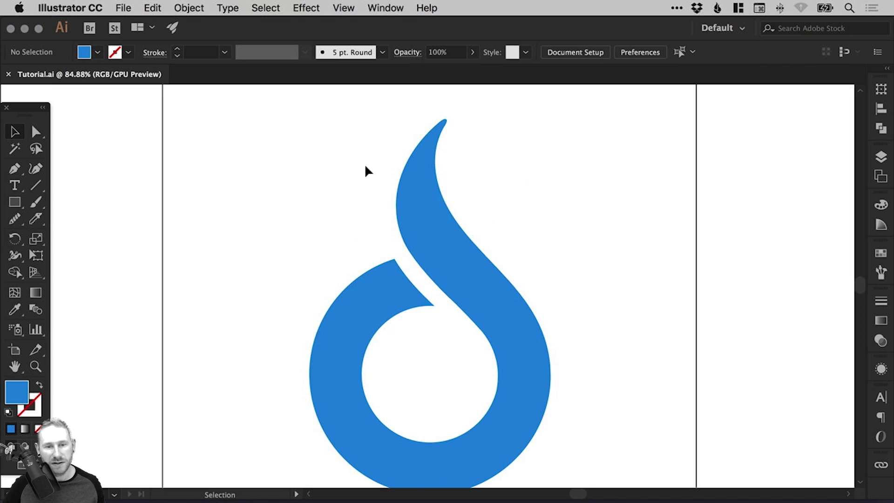
Draw a curved Pen path from left of the flame's neck to its right side
{"action": "left_click", "coordinate": [15, 168]}
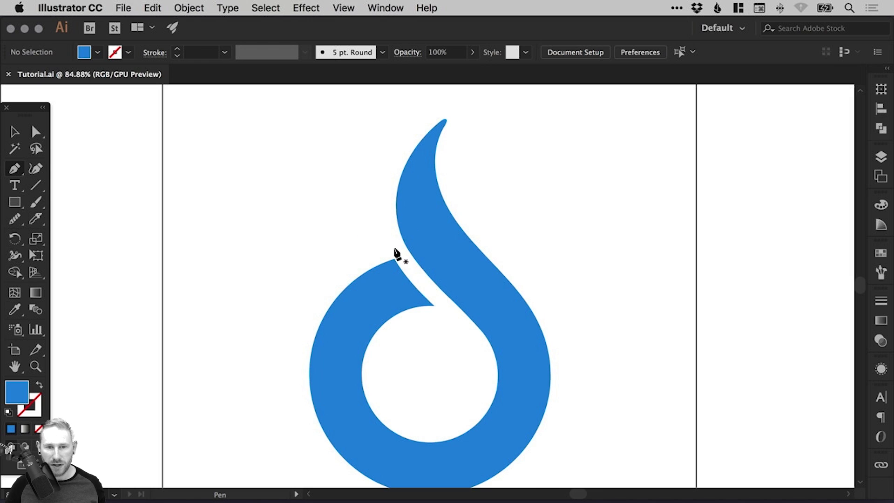
{"action": "left_click", "coordinate": [388, 249]}
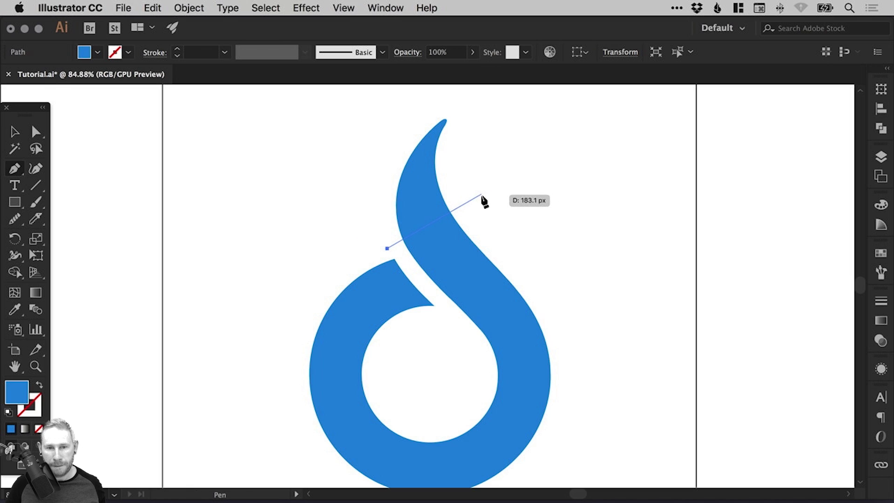
{"action": "left_click_drag", "start_coordinate": [478, 197], "coordinate": [511, 183]}
{"action": "key", "text": "v"}
{"action": "left_click", "coordinate": [561, 145]}
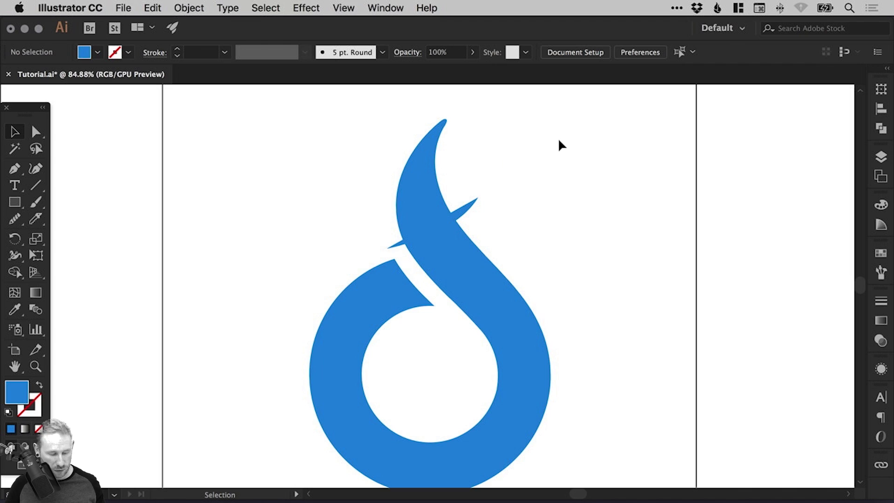
Check the new curve in Outline view, returning to the coloured preview each time
{"action": "key", "text": "super+y"}
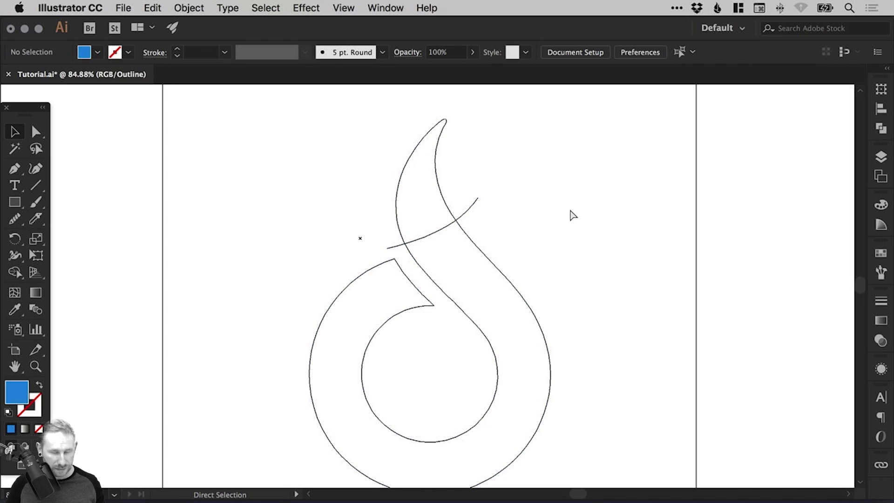
{"action": "key", "text": "super+y"}
{"action": "left_click", "coordinate": [470, 205]}
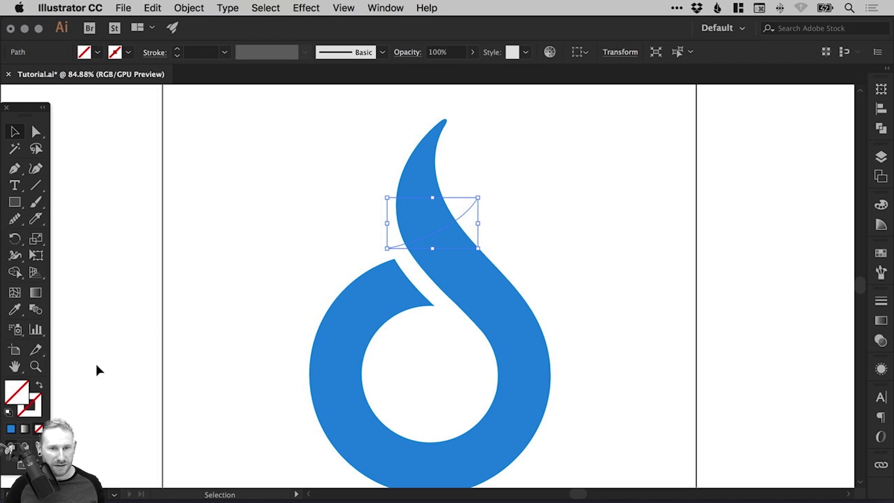
{"action": "left_click", "coordinate": [304, 232]}
{"action": "key", "text": "super+y"}
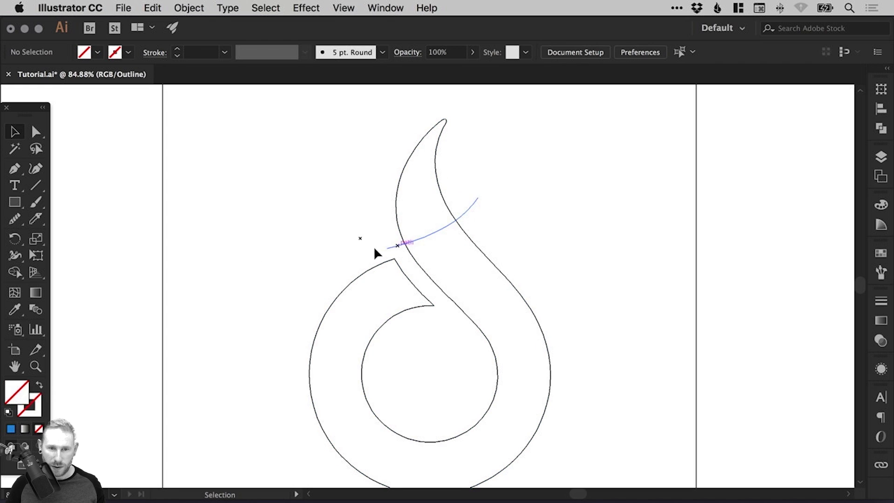
{"action": "key", "text": "super+y"}
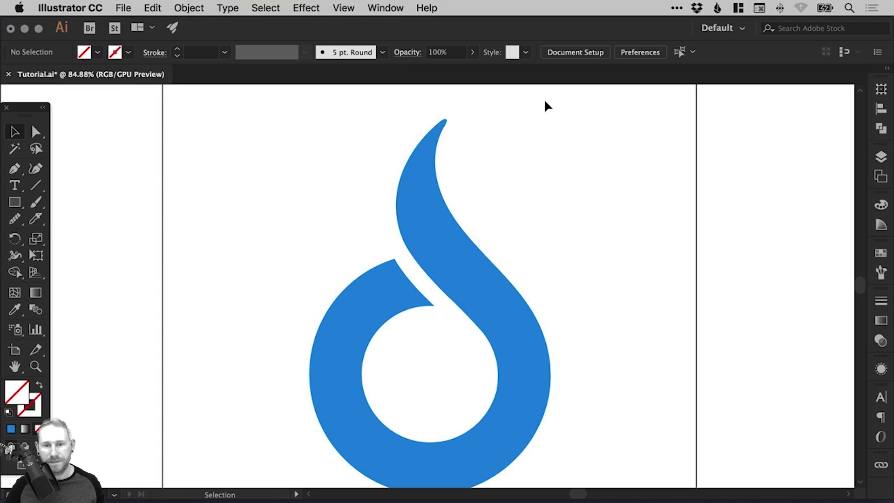
Divide the teardrop along the curve using the Pathfinder shape options
{"action": "left_click_drag", "start_coordinate": [542, 153], "coordinate": [340, 339]}
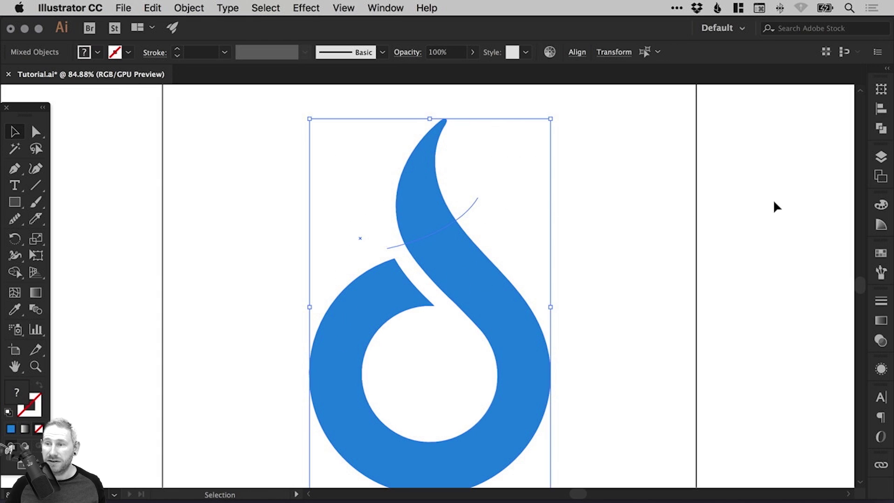
{"action": "left_click", "coordinate": [879, 130]}
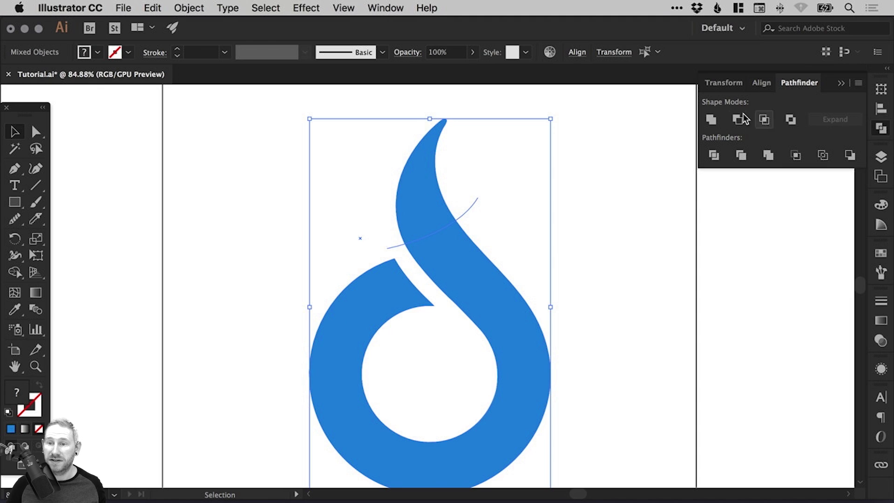
{"action": "left_click", "coordinate": [396, 9]}
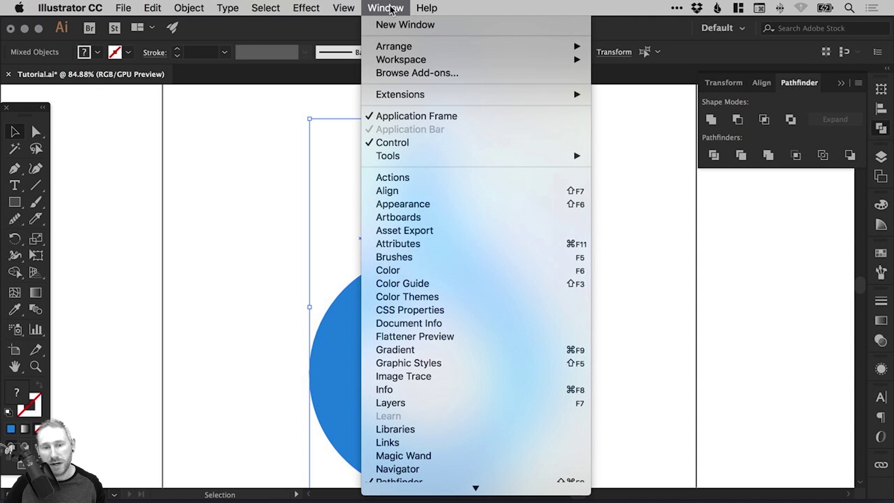
{"action": "scroll", "coordinate": [455, 364], "scroll_direction": "down", "scroll_amount": 5}
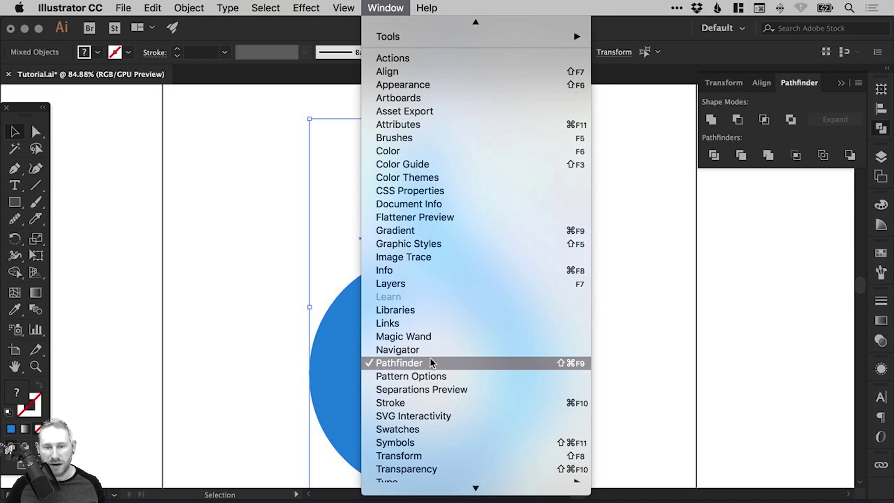
{"action": "left_click", "coordinate": [798, 95]}
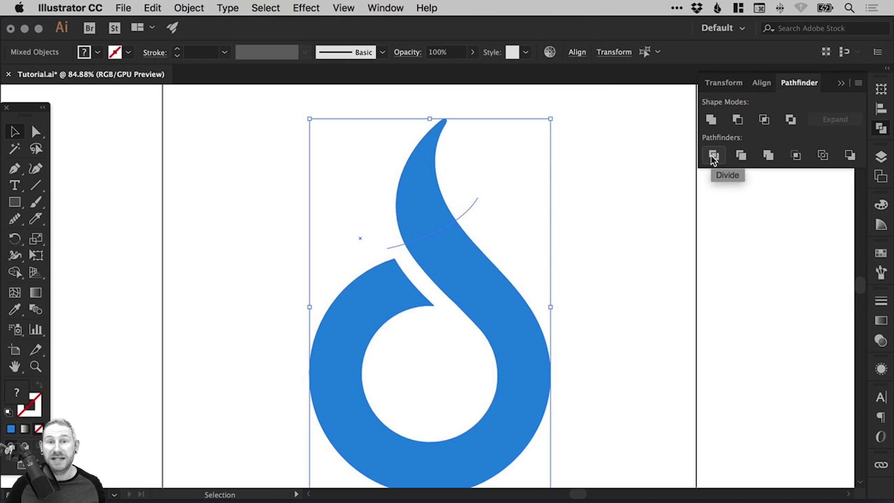
{"action": "left_click", "coordinate": [714, 156]}
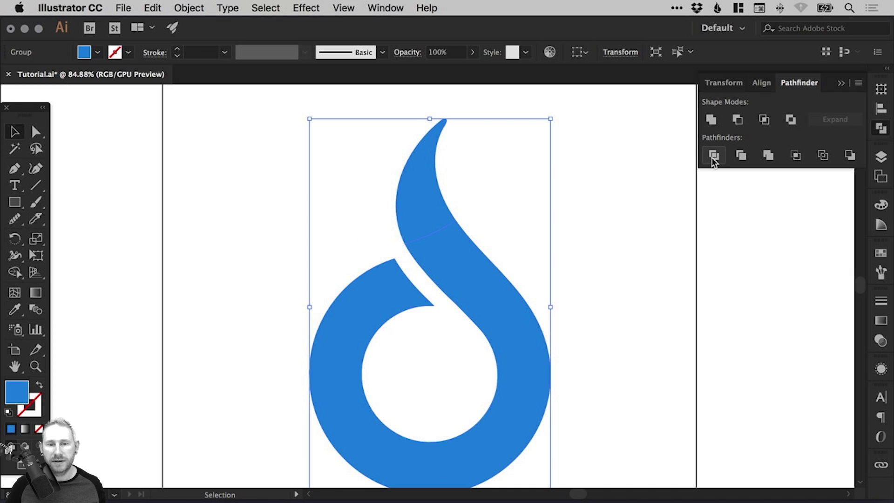
{"action": "left_click", "coordinate": [644, 209]}
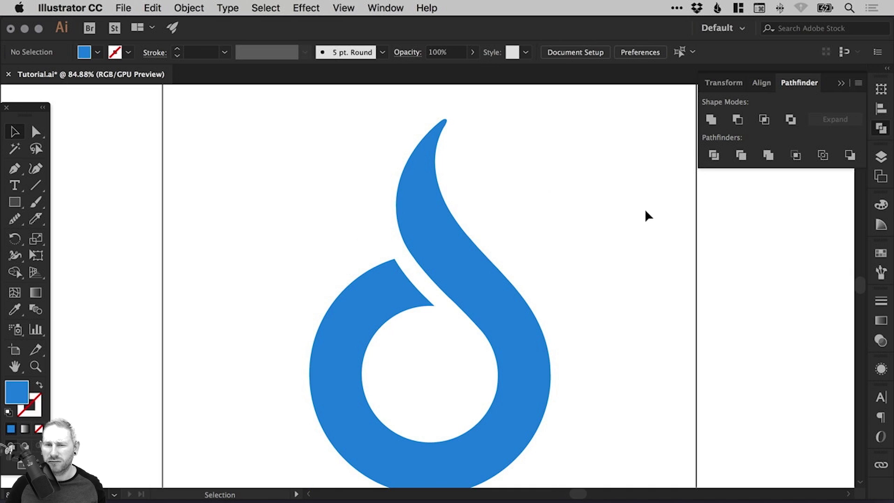
{"action": "left_click", "coordinate": [36, 134]}
Test-drag the split flame tip and the logo group, undoing to keep pieces in place
{"action": "left_click", "coordinate": [880, 127]}
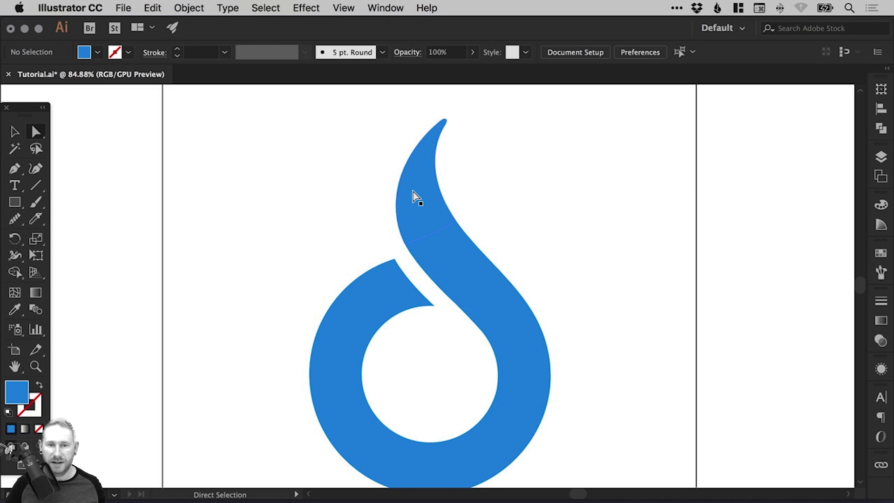
{"action": "left_click_drag", "start_coordinate": [413, 193], "coordinate": [355, 181]}
{"action": "key", "text": "v"}
{"action": "left_click", "coordinate": [518, 187]}
{"action": "left_click", "coordinate": [447, 261]}
{"action": "left_click_drag", "start_coordinate": [444, 260], "coordinate": [452, 241]}
{"action": "key", "text": "super+z"}
{"action": "key", "text": "super+z"}
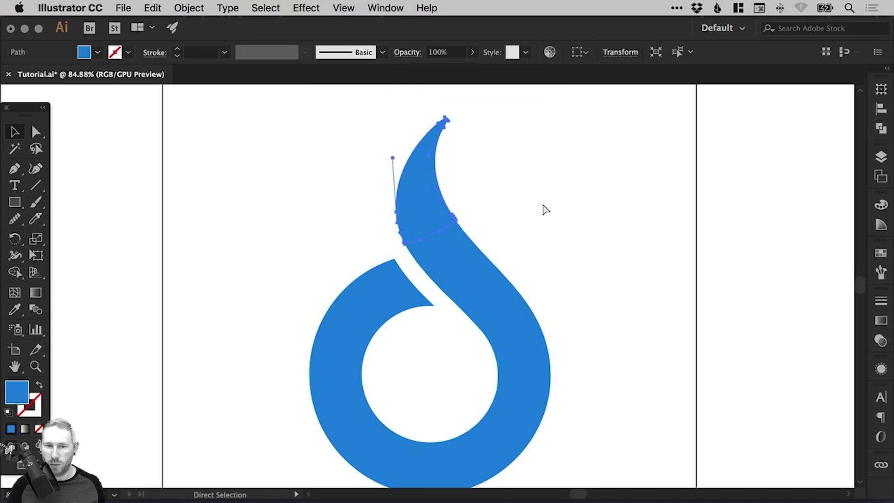
{"action": "left_click", "coordinate": [540, 182]}
{"action": "left_click", "coordinate": [36, 133]}
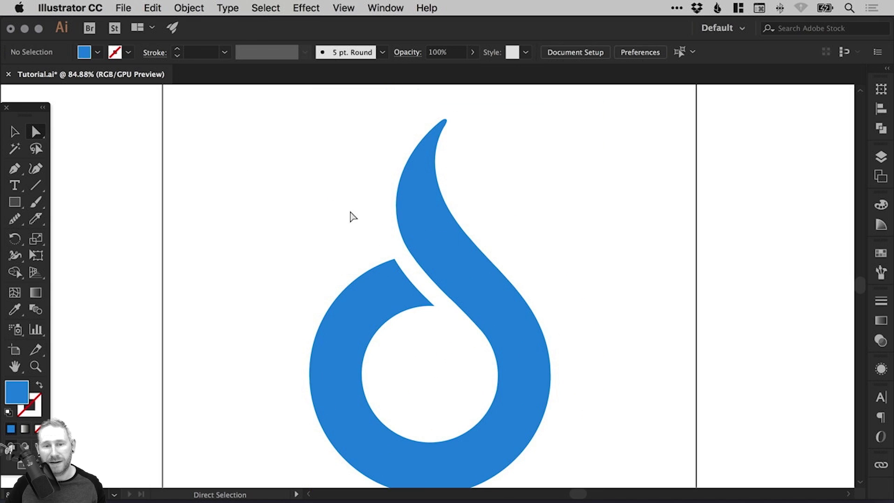
Cut the flame-tip piece, paste it back in place, then test-move it and undo
{"action": "left_click", "coordinate": [418, 200]}
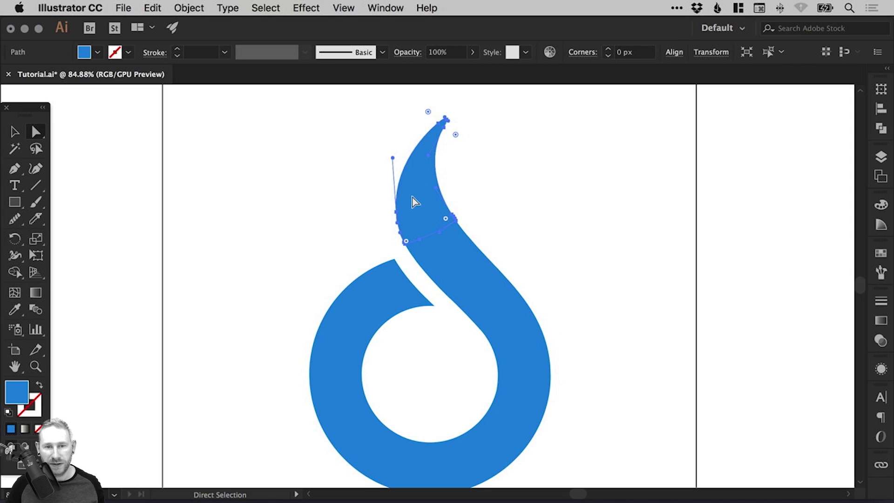
{"action": "left_click", "coordinate": [153, 8]}
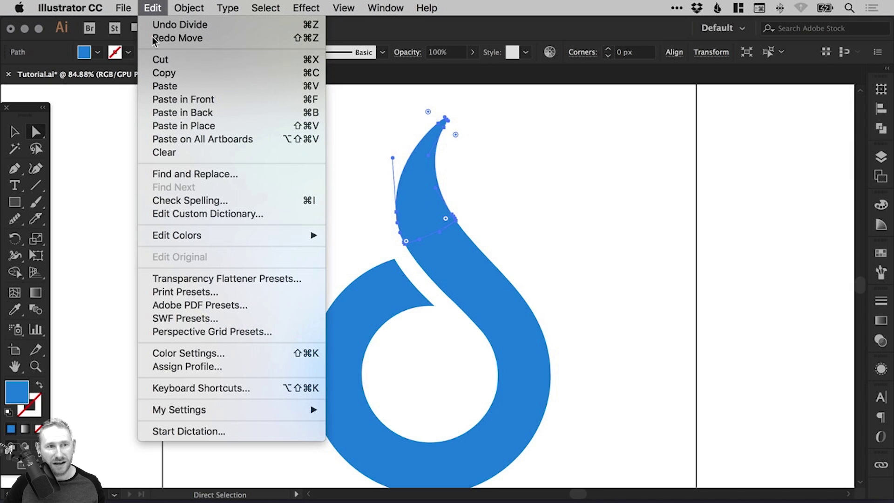
{"action": "left_click", "coordinate": [161, 59]}
{"action": "left_click", "coordinate": [153, 8]}
{"action": "left_click", "coordinate": [172, 127]}
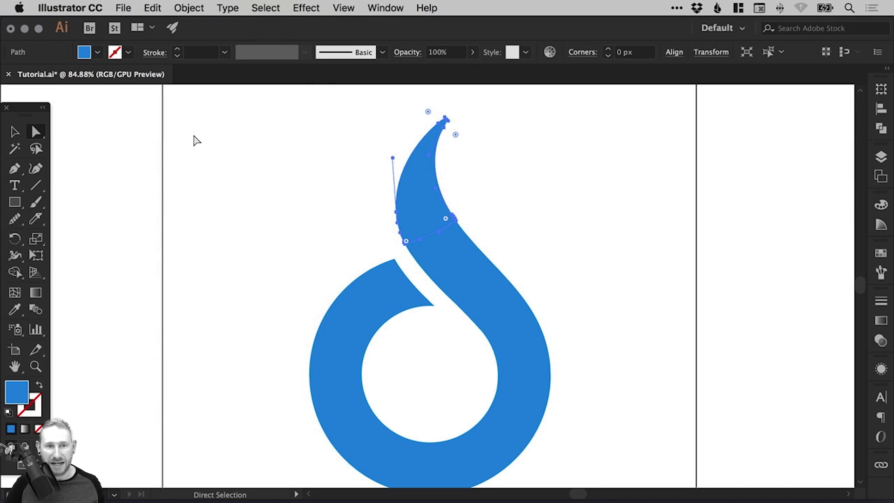
{"action": "key", "text": "v"}
{"action": "left_click", "coordinate": [545, 187]}
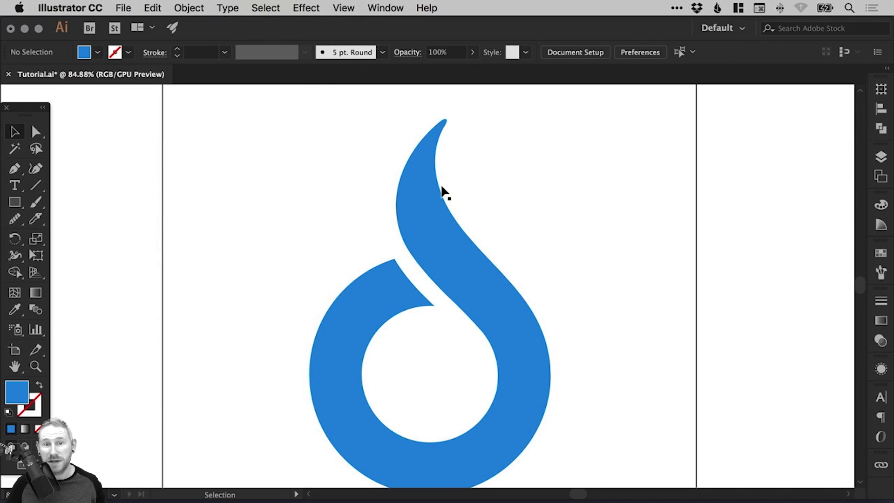
{"action": "left_click_drag", "start_coordinate": [425, 202], "coordinate": [338, 203]}
{"action": "key", "text": "a"}
{"action": "key", "text": "v"}
{"action": "key", "text": "super+z"}
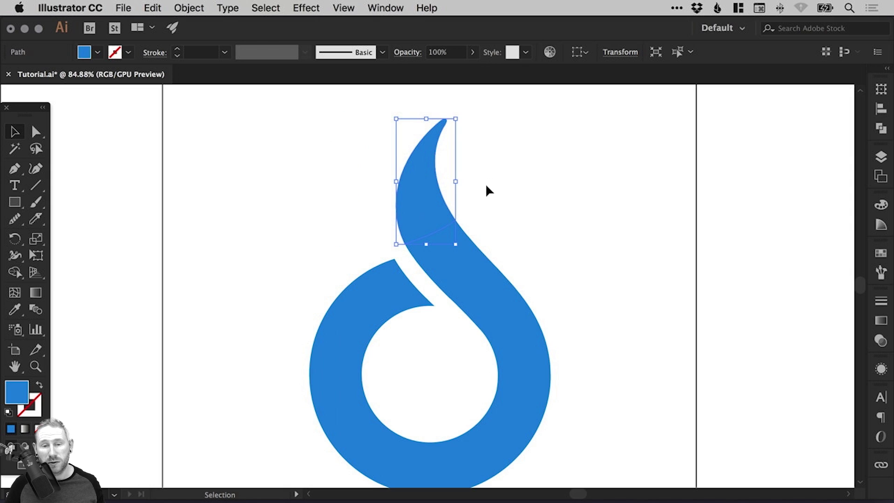
Group all the logo pieces together and save Tutorial.ai
{"action": "left_click", "coordinate": [382, 270], "text": "shift"}
{"action": "left_click", "coordinate": [189, 8]}
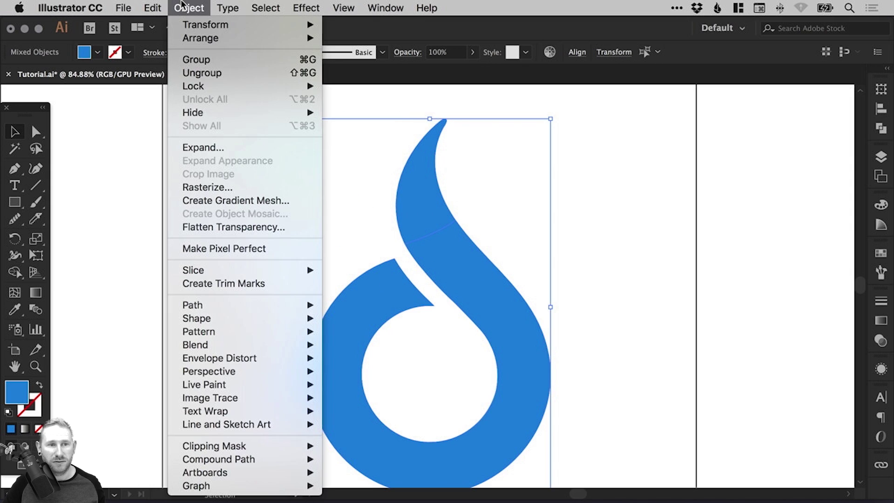
{"action": "left_click", "coordinate": [194, 60]}
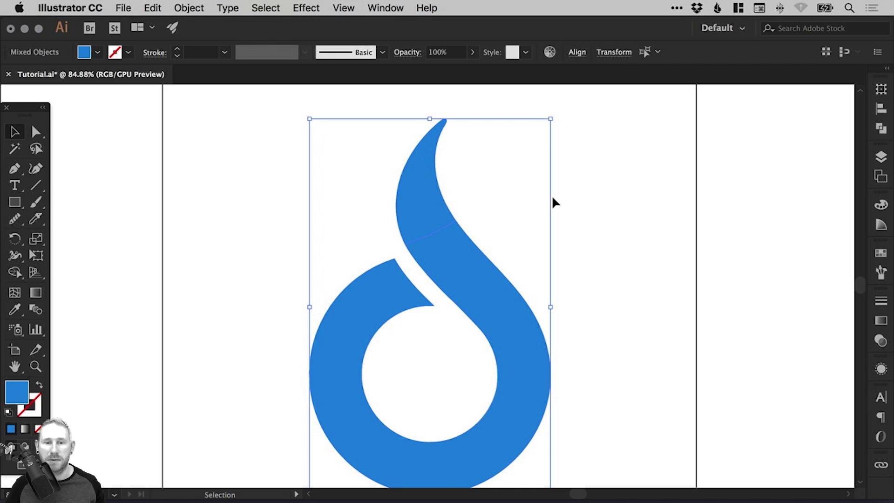
{"action": "left_click", "coordinate": [581, 175]}
{"action": "key", "text": "super+s"}
Knife-cut across the ring's upper-left arm, verify in Outline view, and test-drag the ring
{"action": "left_click", "coordinate": [425, 208]}
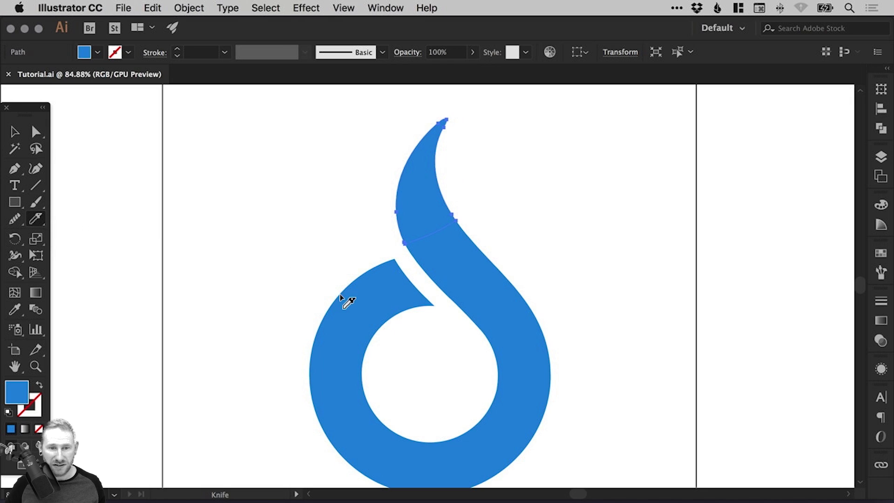
{"action": "left_click", "coordinate": [358, 300]}
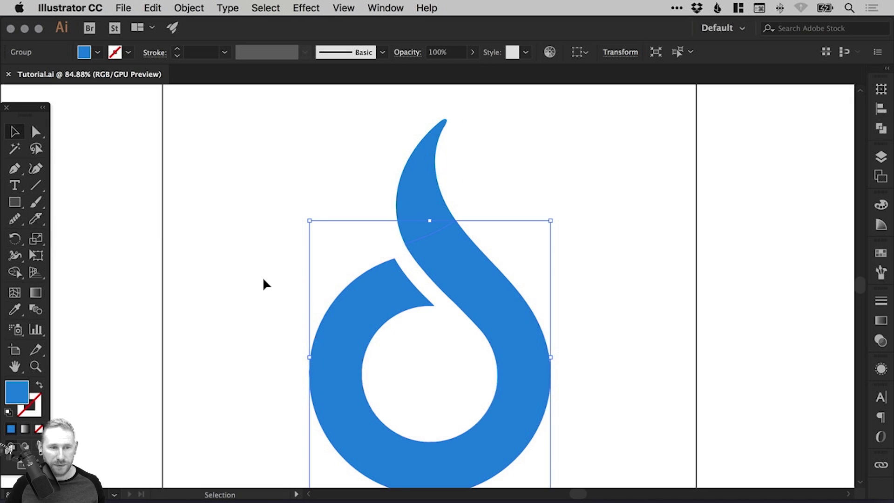
{"action": "left_click", "coordinate": [36, 218]}
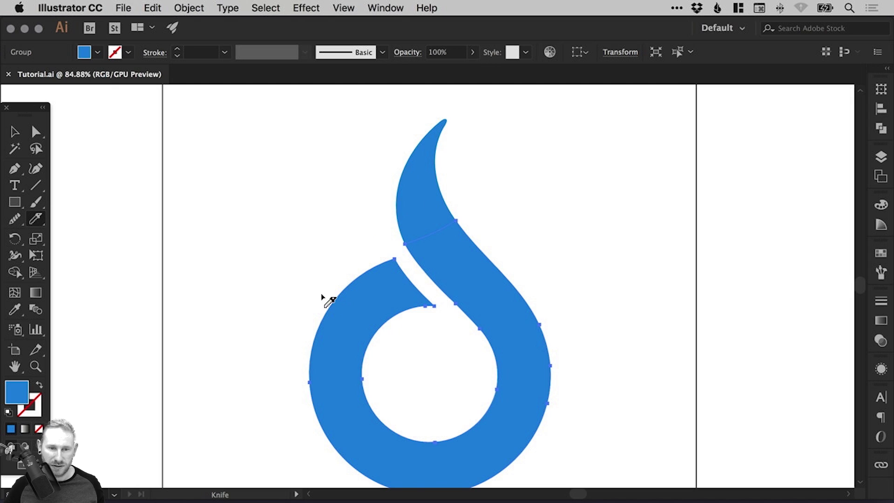
{"action": "left_click_drag", "start_coordinate": [319, 294], "coordinate": [422, 385]}
{"action": "key", "text": "v"}
{"action": "key", "text": "super+y"}
{"action": "left_click", "coordinate": [300, 241]}
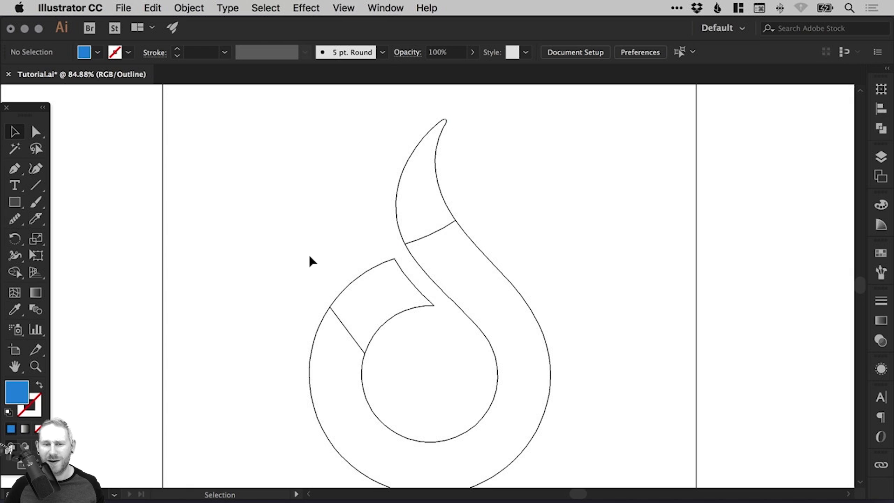
{"action": "key", "text": "super+y"}
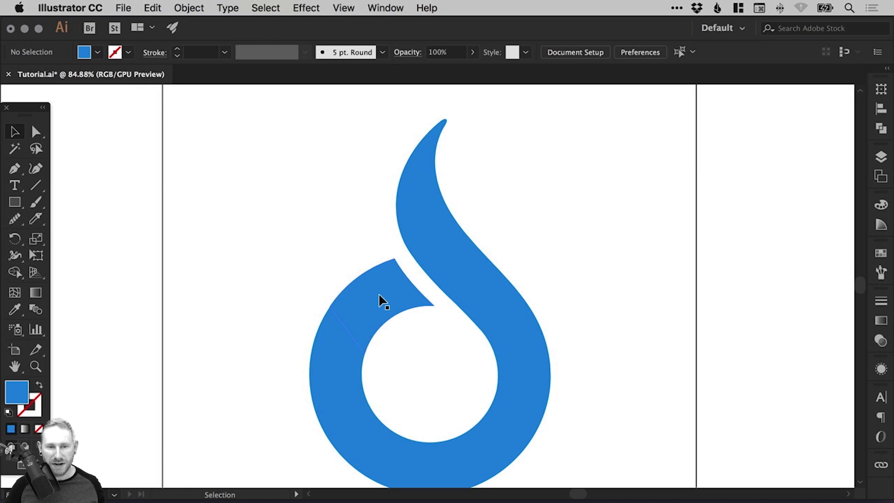
{"action": "left_click_drag", "start_coordinate": [381, 300], "coordinate": [369, 271]}
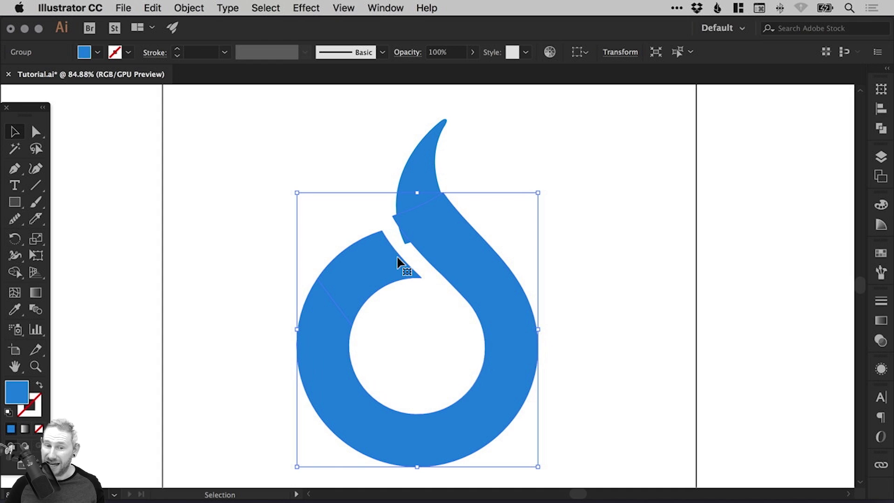
Undo the ring drag, then cut the left-arm piece and paste it back in place
{"action": "key", "text": "super+z"}
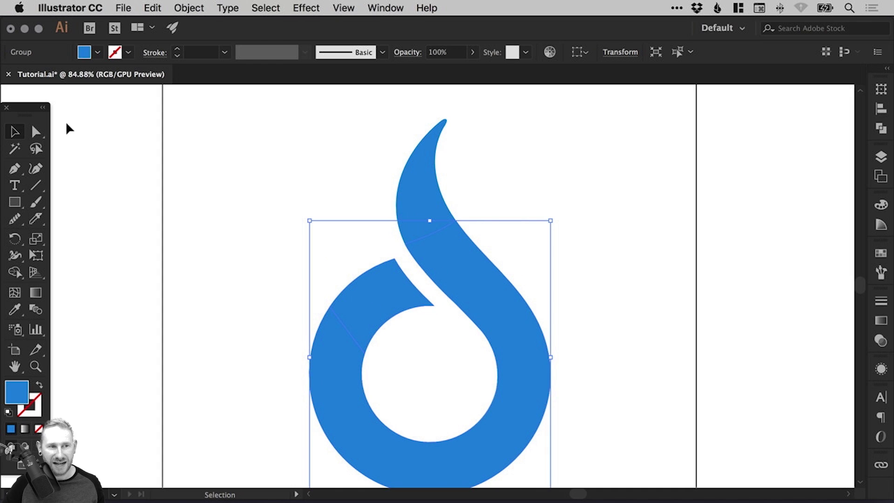
{"action": "left_click", "coordinate": [37, 132]}
{"action": "left_click", "coordinate": [259, 164]}
{"action": "left_click", "coordinate": [378, 297]}
{"action": "left_click", "coordinate": [156, 14]}
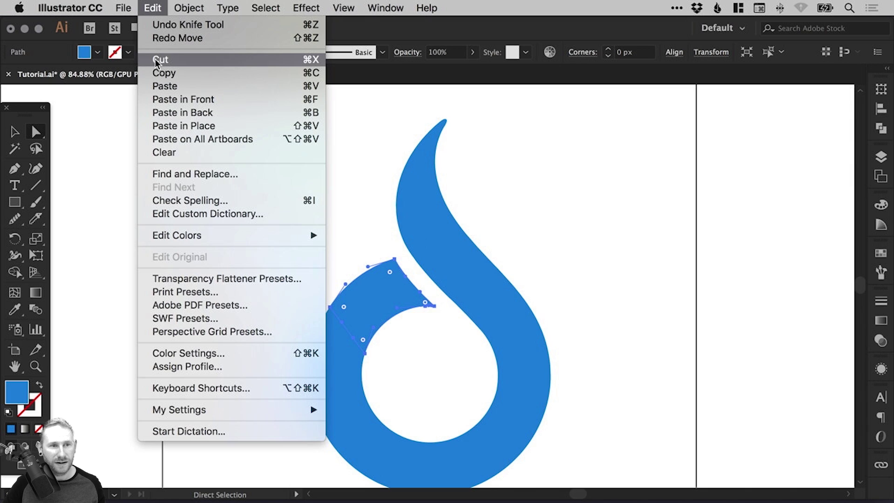
{"action": "left_click", "coordinate": [160, 59]}
{"action": "left_click", "coordinate": [156, 14]}
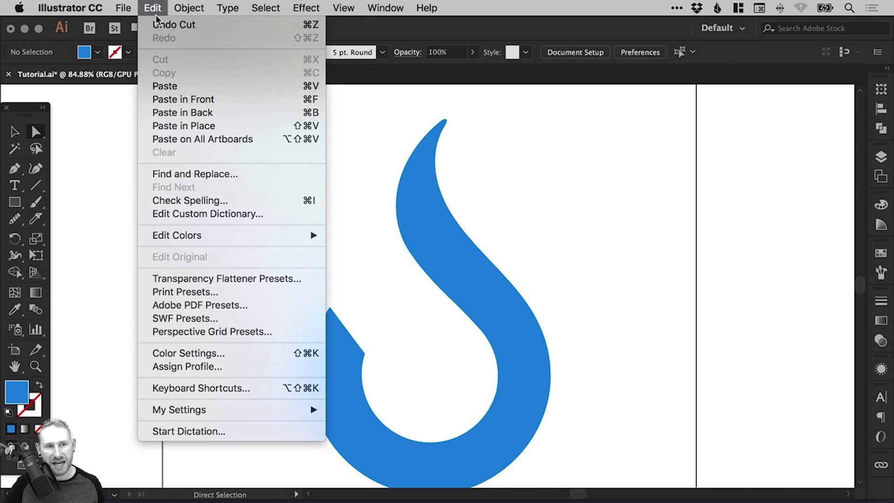
{"action": "left_click", "coordinate": [181, 127]}
Test-move the left-arm piece and flame tip to confirm they're separate, then undo
{"action": "key", "text": "v"}
{"action": "left_click", "coordinate": [183, 152]}
{"action": "left_click_drag", "start_coordinate": [368, 302], "coordinate": [336, 255]}
{"action": "left_click_drag", "start_coordinate": [428, 186], "coordinate": [495, 162]}
{"action": "key", "text": "super+z"}
{"action": "key", "text": "super+z"}
{"action": "key", "text": "super+z"}
{"action": "key", "text": "super+z"}
{"action": "scroll", "coordinate": [535, 214], "scroll_direction": "down", "scroll_amount": 1}
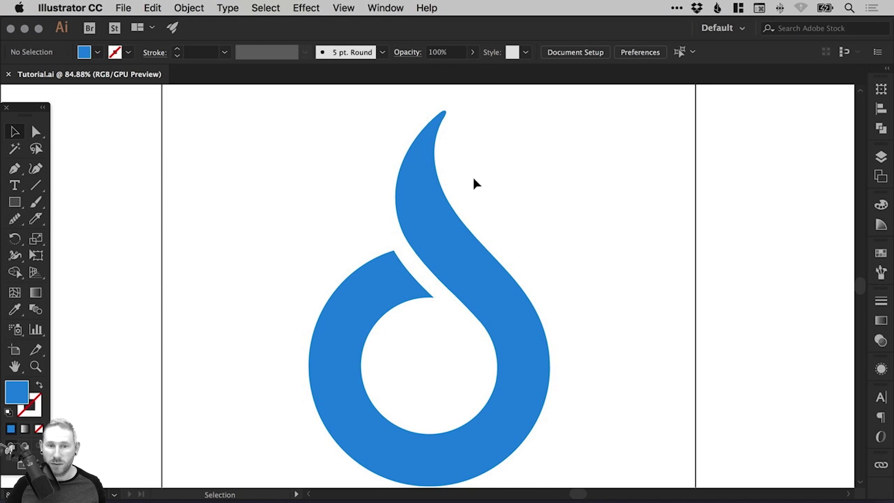
{"action": "scroll", "coordinate": [470, 179], "scroll_direction": "down", "scroll_amount": 2}
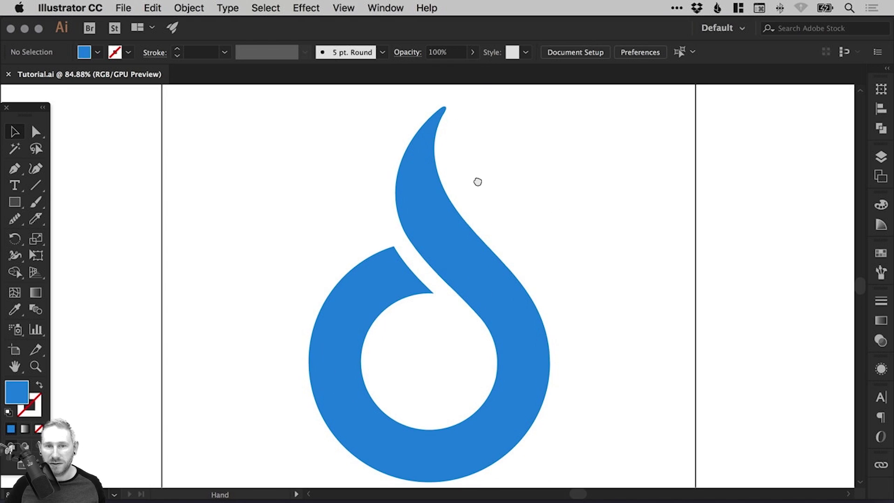
Give the flame tip a white-to-black linear gradient angled at 45°
{"action": "left_click", "coordinate": [417, 163]}
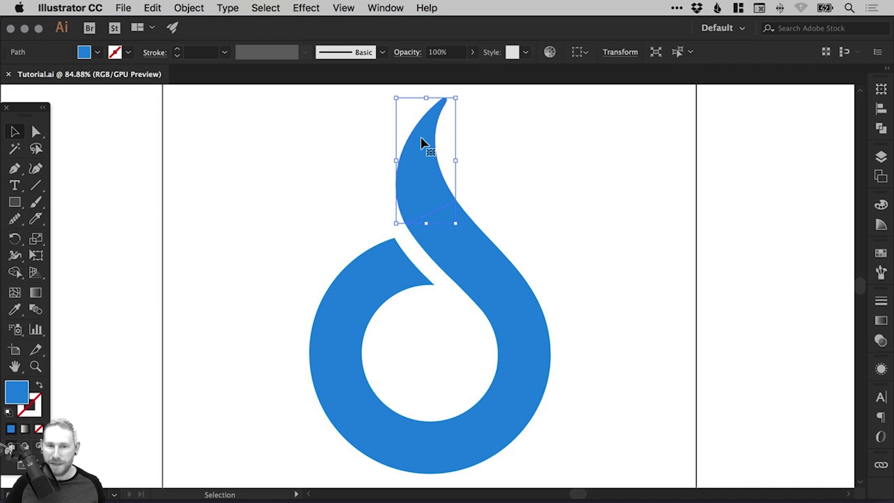
{"action": "left_click", "coordinate": [881, 321]}
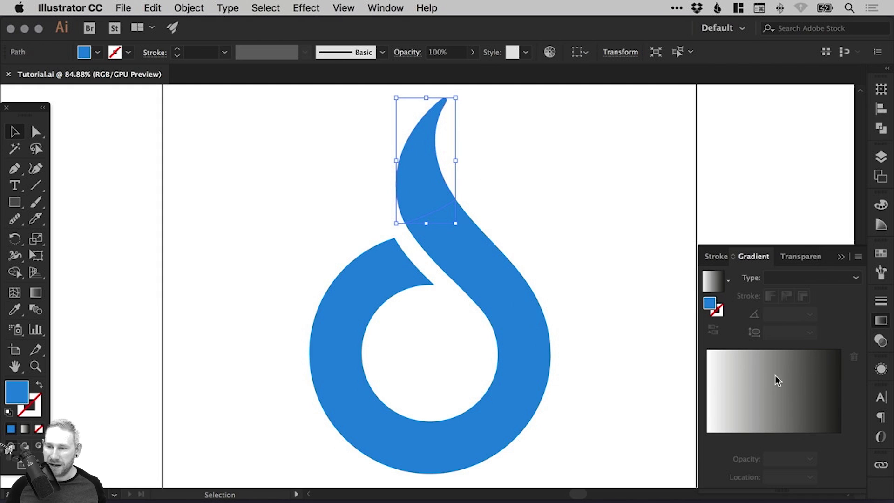
{"action": "left_click", "coordinate": [770, 385]}
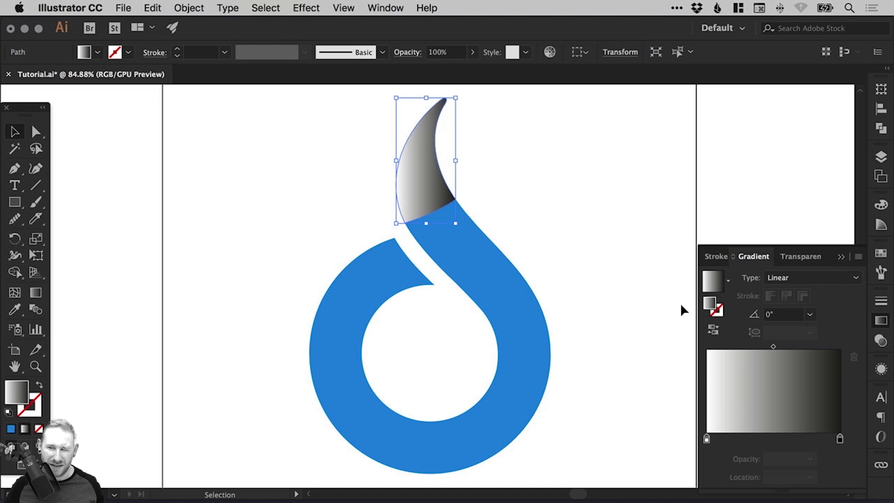
{"action": "left_click", "coordinate": [783, 316]}
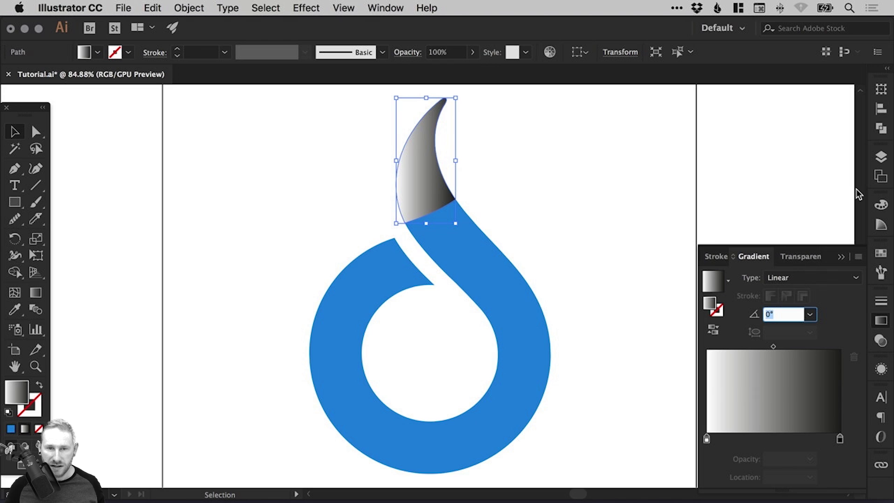
{"action": "type", "text": "45"}
{"action": "key", "text": "Return"}
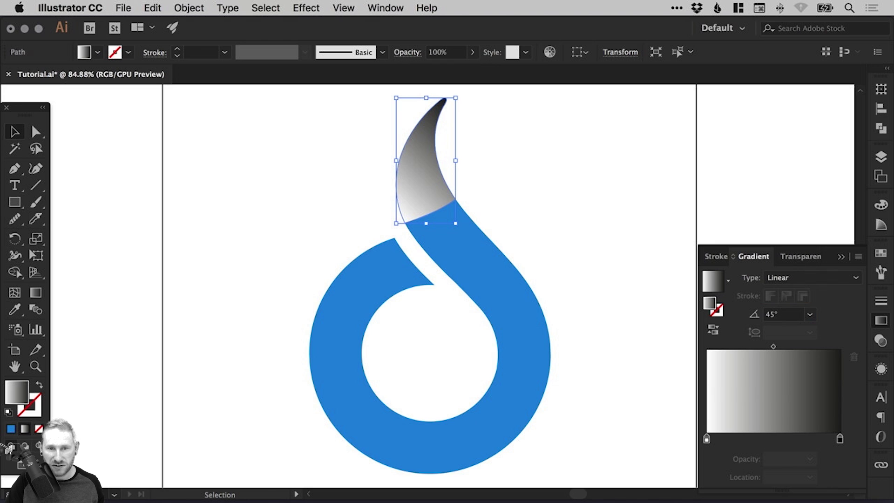
Try a 160° gradient angle, then change it to -60°
{"action": "left_click", "coordinate": [810, 315]}
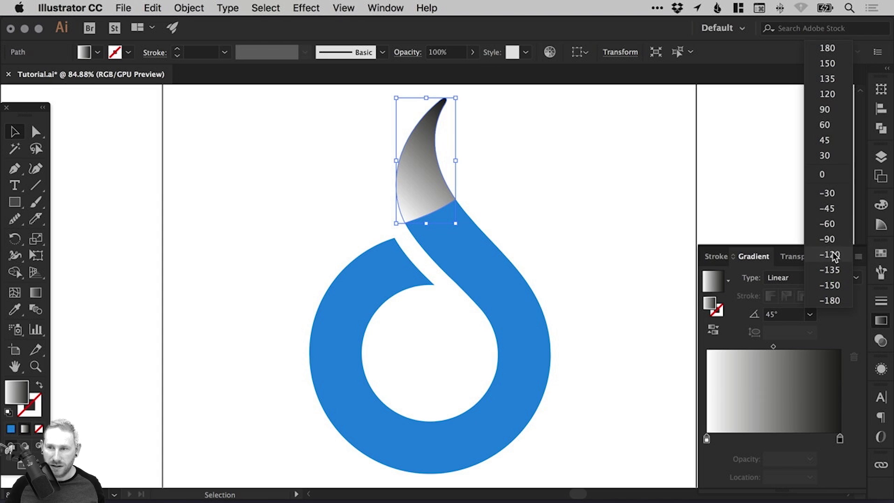
{"action": "left_click", "coordinate": [788, 314]}
{"action": "key", "text": "Return"}
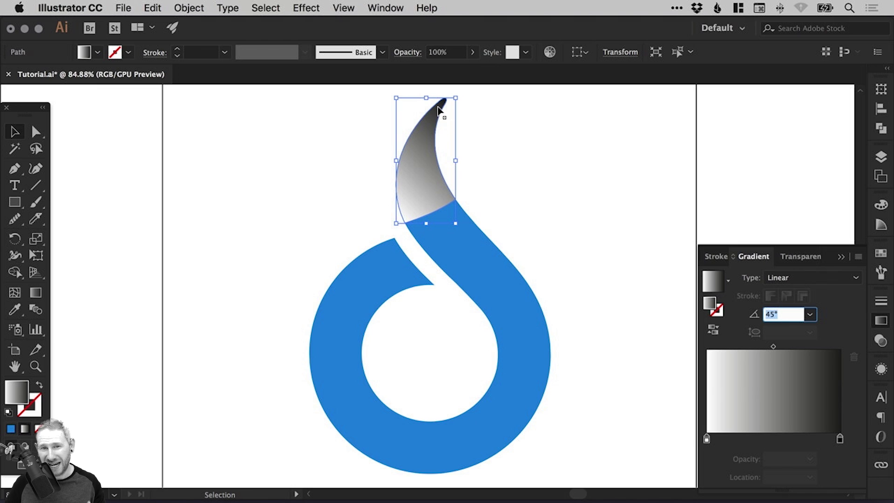
{"action": "type", "text": "1"}
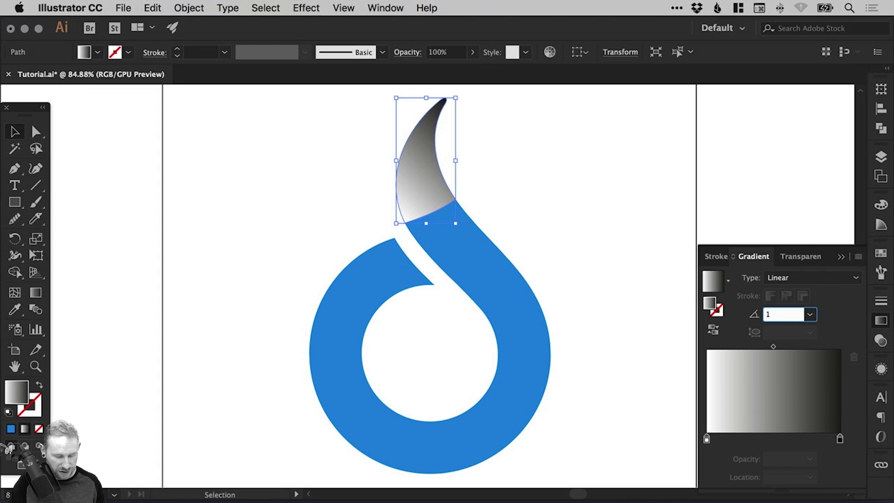
{"action": "type", "text": "60"}
{"action": "key", "text": "Return"}
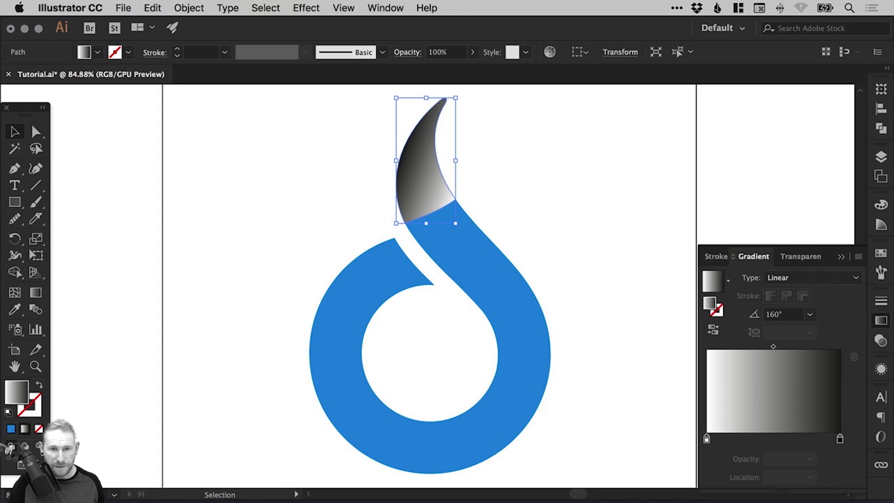
{"action": "left_click", "coordinate": [792, 315]}
{"action": "type", "text": "-60"}
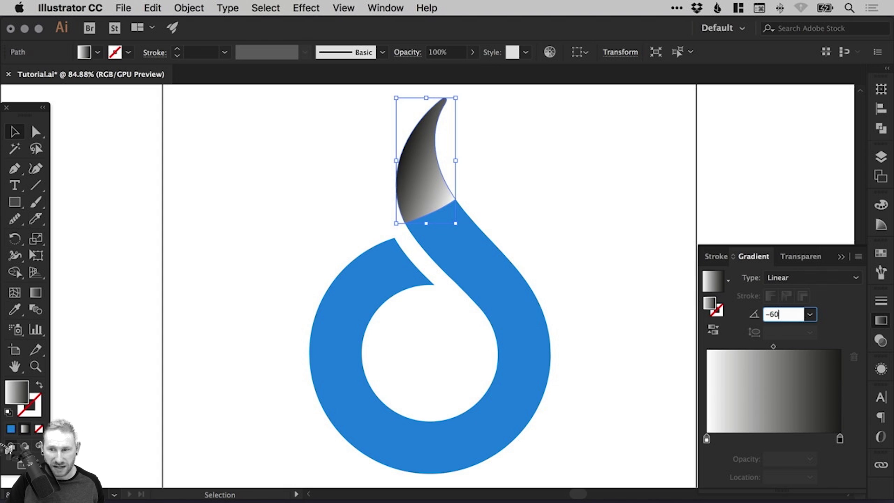
{"action": "key", "text": "Return"}
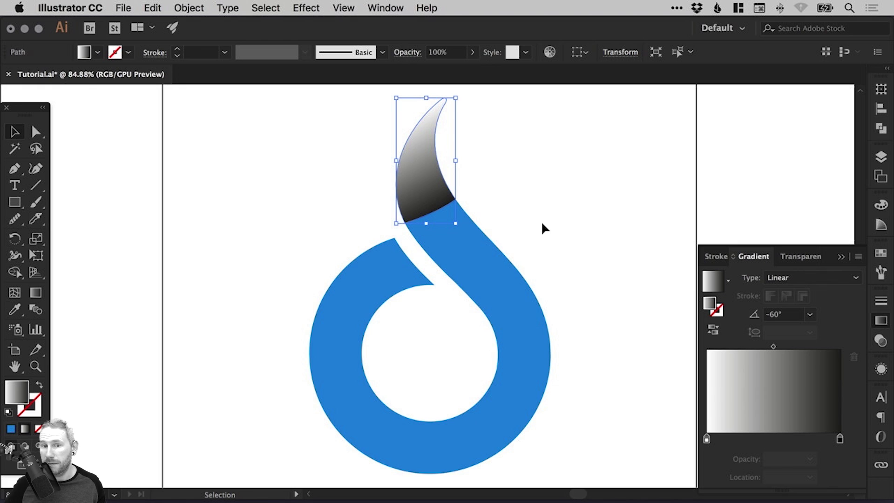
Compare a -50° gradient angle before settling back on -60°
{"action": "left_click", "coordinate": [799, 315]}
{"action": "type", "text": "-50"}
{"action": "key", "text": "Return"}
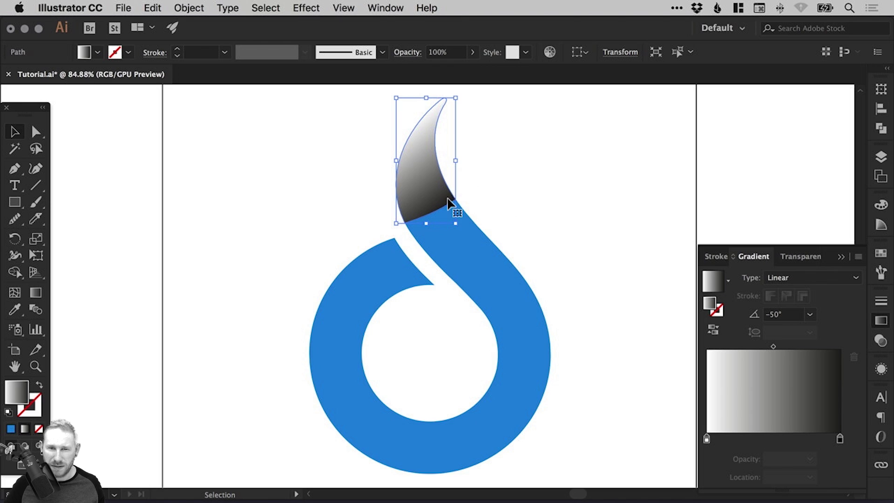
{"action": "left_click", "coordinate": [784, 315]}
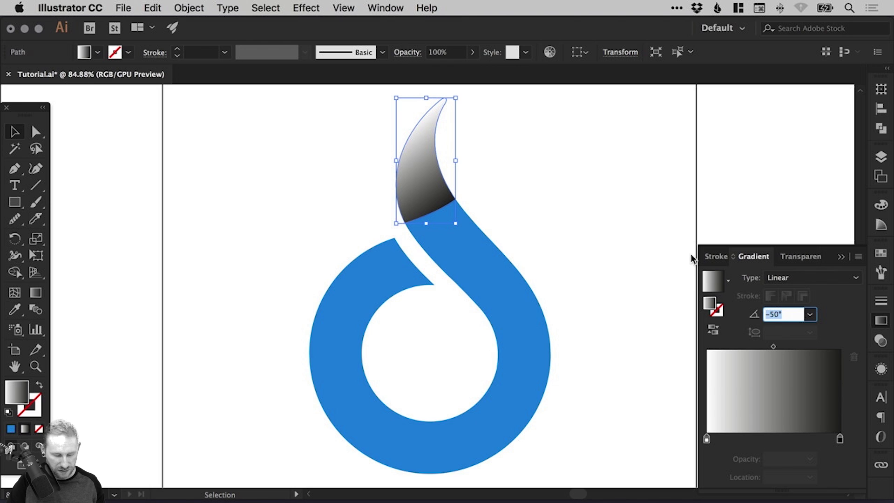
{"action": "type", "text": "-60"}
{"action": "key", "text": "Return"}
{"action": "left_click", "coordinate": [494, 198]}
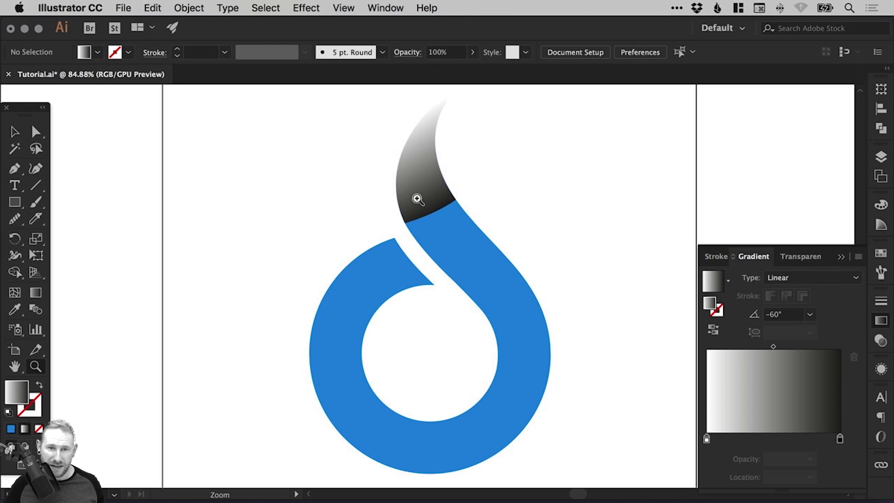
{"action": "left_click_drag", "start_coordinate": [456, 191], "coordinate": [552, 275]}
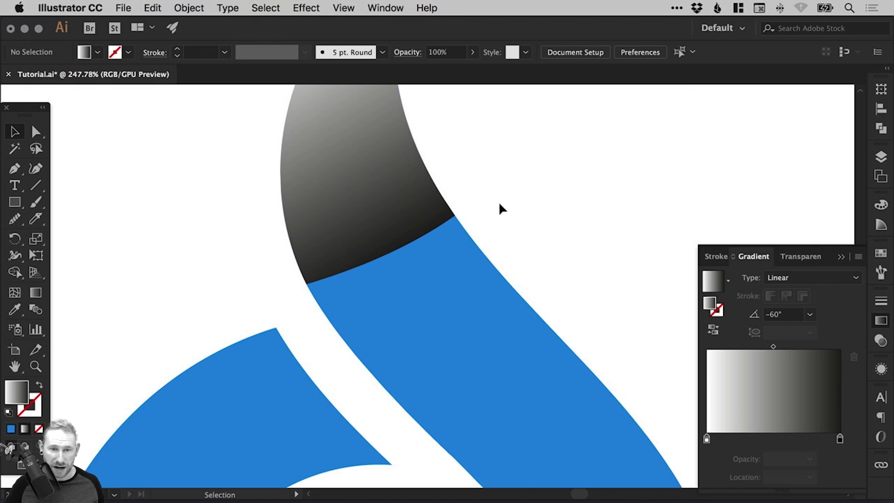
{"action": "key", "text": "super+minus"}
{"action": "key", "text": "super+minus"}
{"action": "left_click_drag", "start_coordinate": [524, 233], "coordinate": [520, 278]}
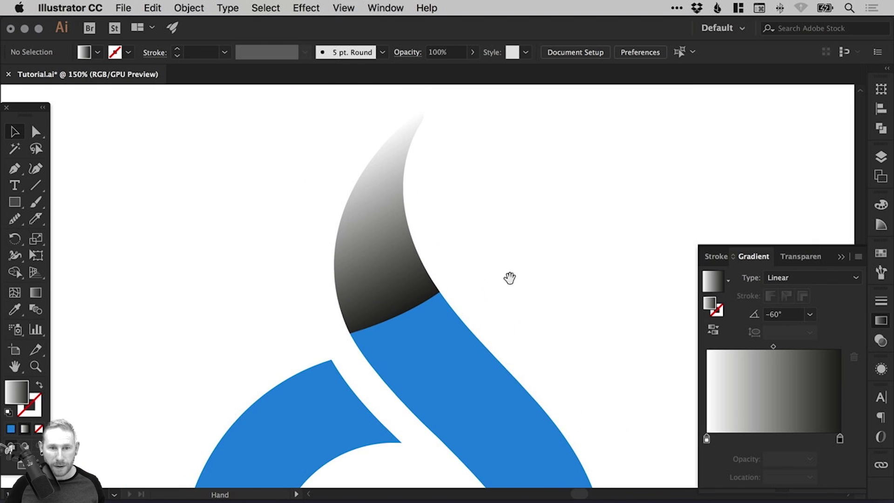
{"action": "left_click", "coordinate": [381, 256]}
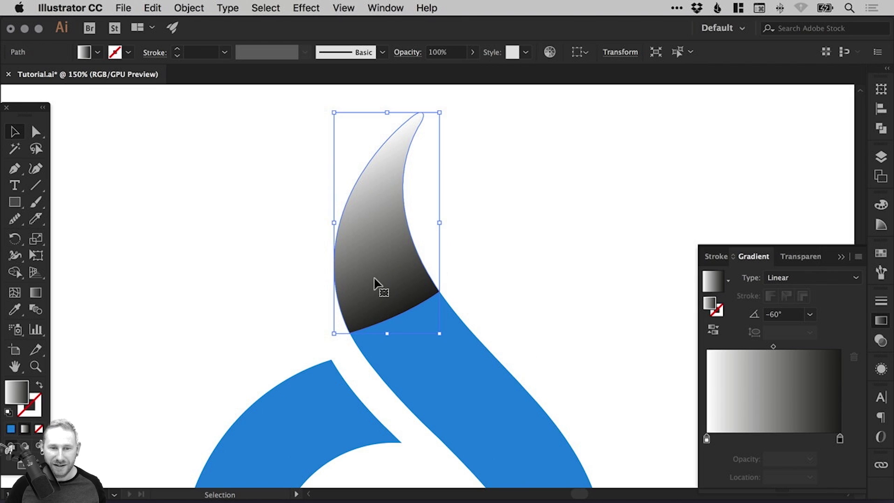
Set the tip gradient's right stop to blue and its left stop to CMYK Cyan
{"action": "double_click", "coordinate": [840, 440]}
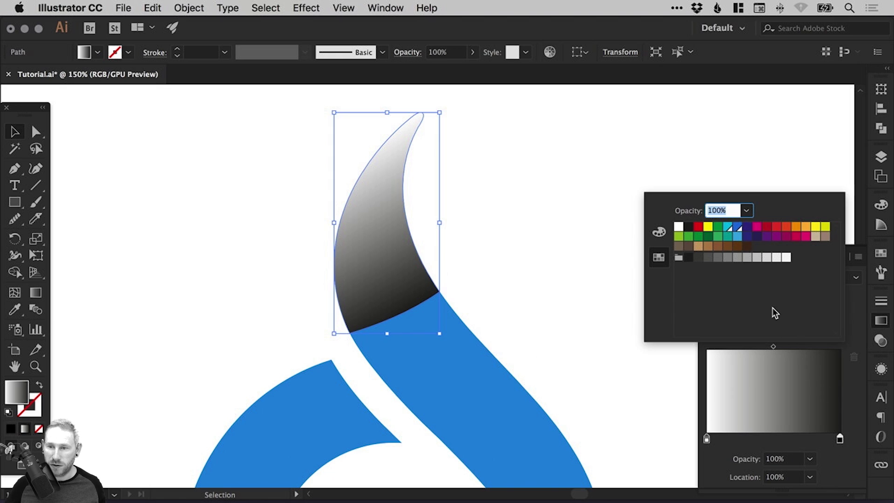
{"action": "left_click", "coordinate": [738, 228]}
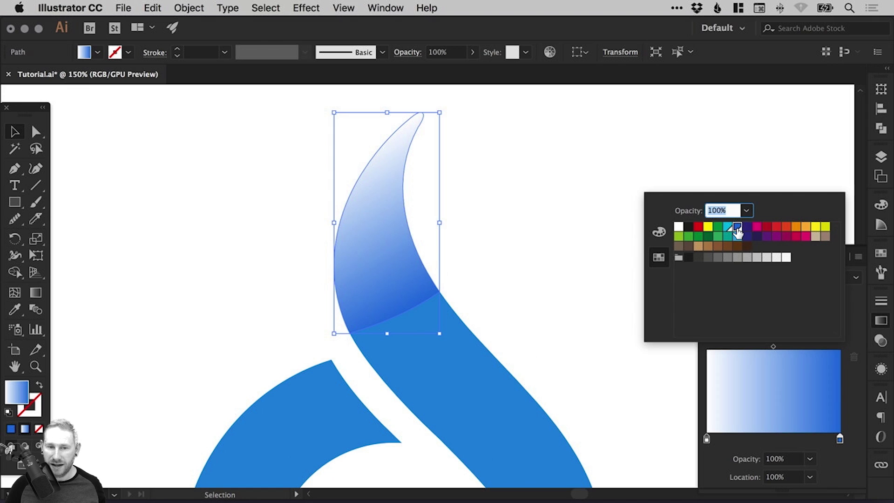
{"action": "left_click", "coordinate": [706, 441]}
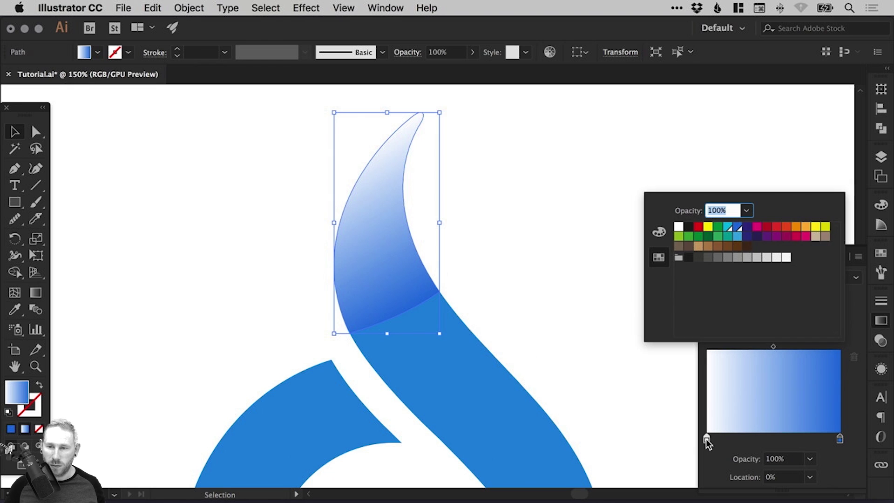
{"action": "left_click", "coordinate": [728, 231]}
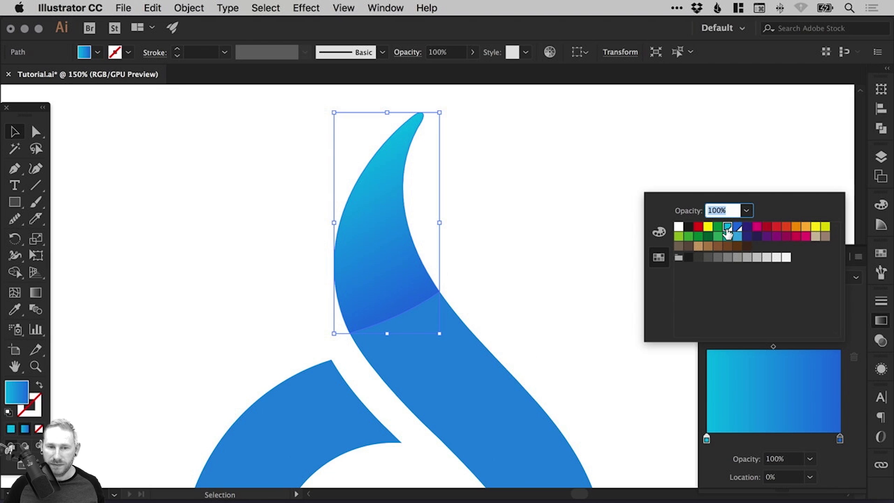
{"action": "left_click", "coordinate": [525, 235]}
{"action": "left_click", "coordinate": [481, 252]}
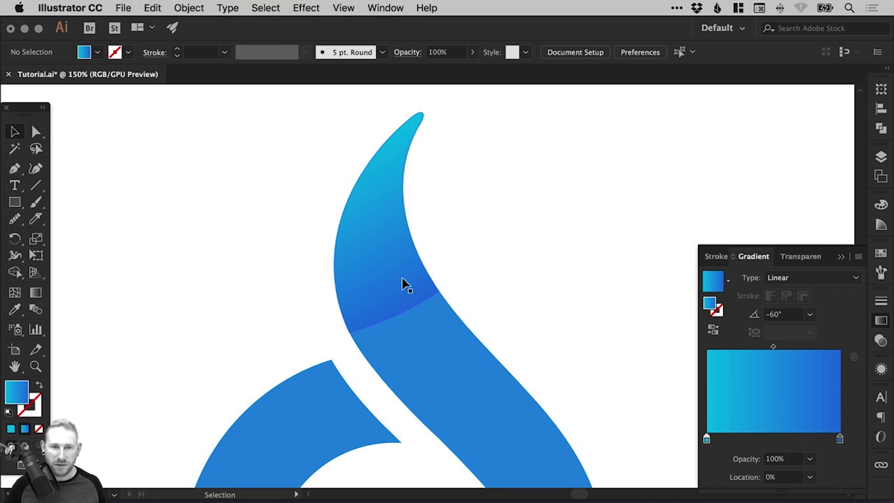
Marquee-select the solid body and left arm paths and fill them with the CMYK Blue swatch
{"action": "left_click_drag", "start_coordinate": [402, 275], "coordinate": [378, 219]}
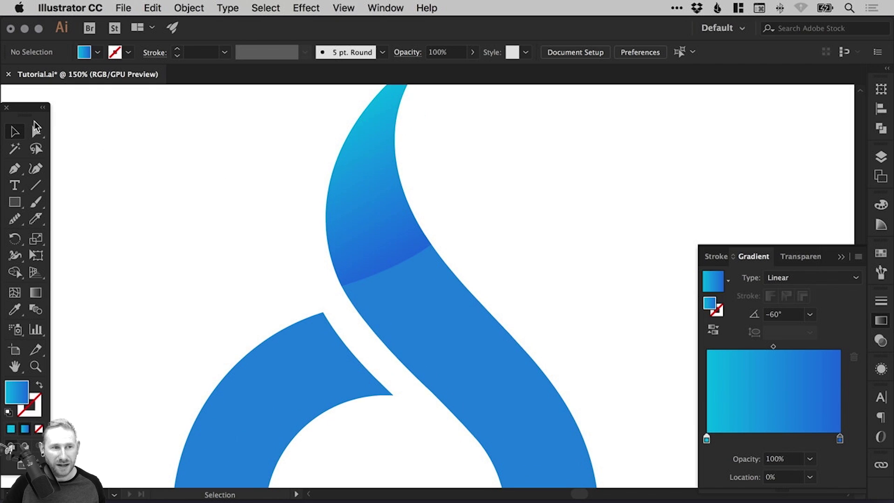
{"action": "key", "text": "a"}
{"action": "left_click_drag", "start_coordinate": [368, 353], "coordinate": [379, 259]}
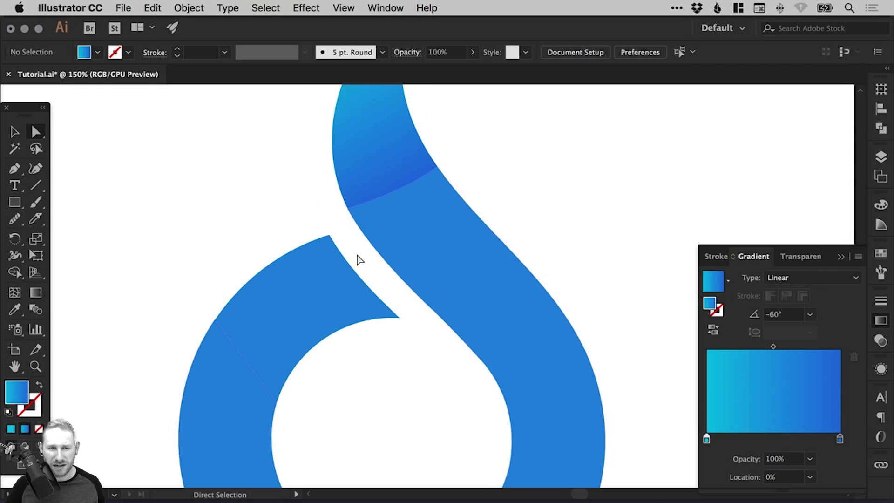
{"action": "left_click_drag", "start_coordinate": [211, 265], "coordinate": [515, 358]}
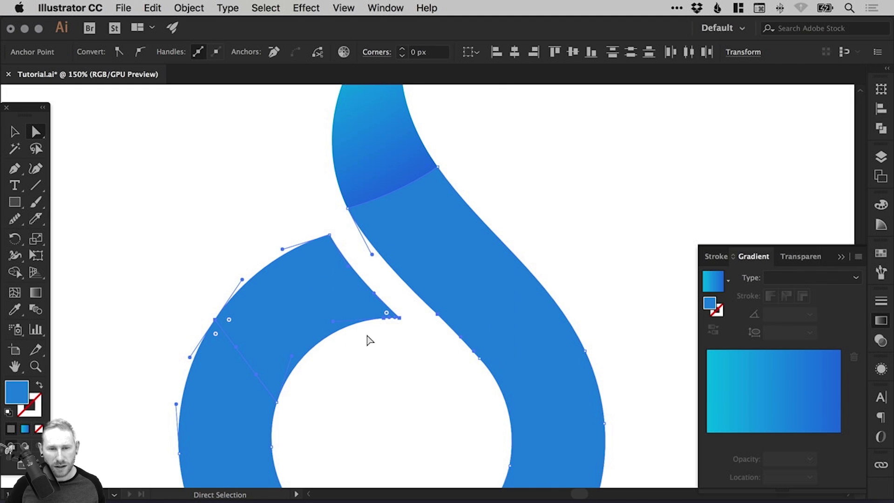
{"action": "left_click", "coordinate": [880, 253]}
{"action": "left_click", "coordinate": [785, 290]}
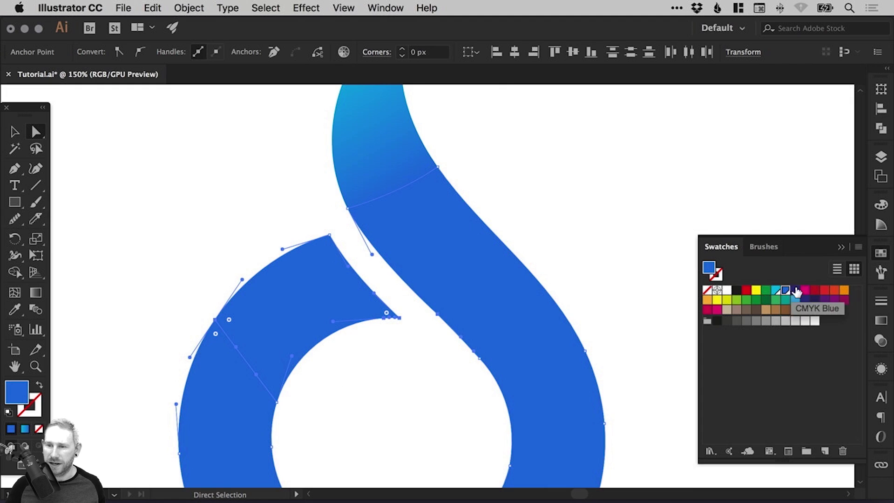
{"action": "left_click", "coordinate": [881, 254]}
Deselect the recoloured pieces and fit the whole artboard in view
{"action": "left_click", "coordinate": [638, 220]}
{"action": "scroll", "coordinate": [605, 224], "scroll_direction": "up", "scroll_amount": 2}
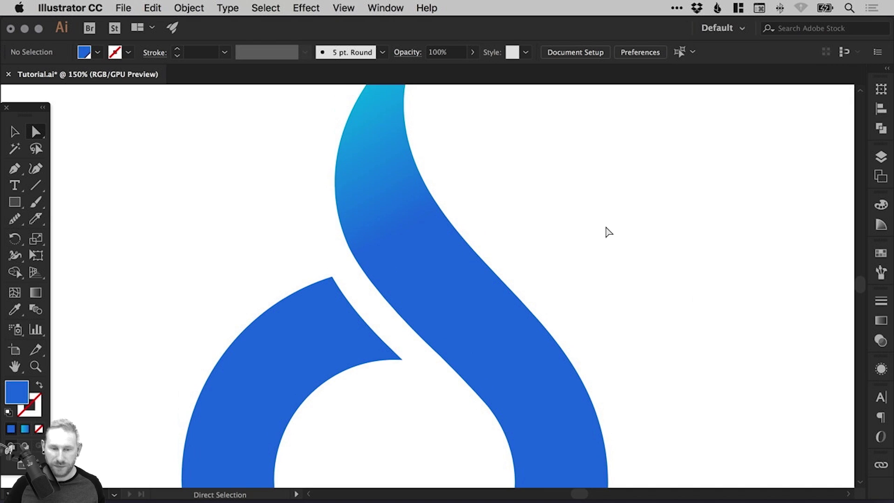
{"action": "key", "text": "v"}
{"action": "key", "text": "super+0"}
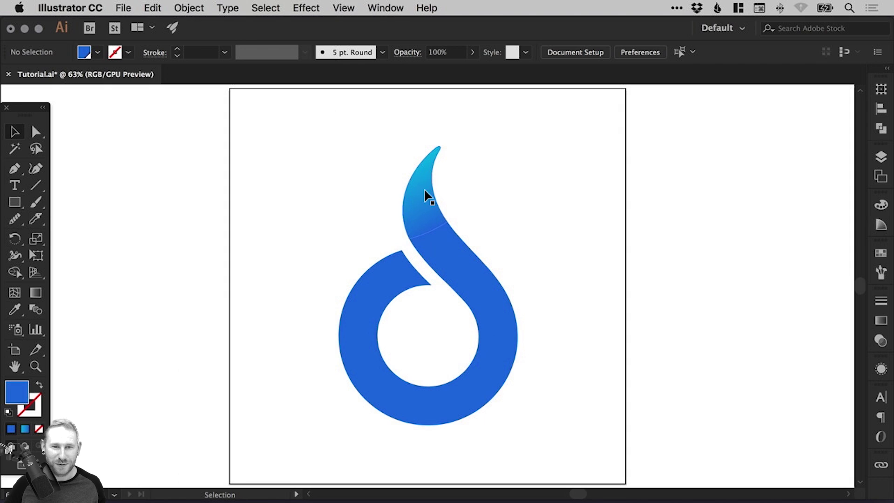
{"action": "key", "text": "z"}
{"action": "left_click_drag", "start_coordinate": [454, 228], "coordinate": [447, 253]}
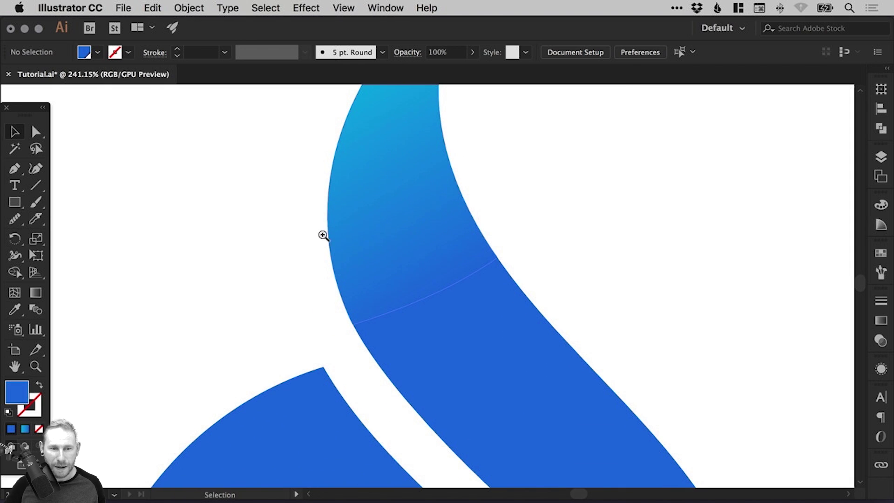
{"action": "left_click", "coordinate": [562, 393]}
{"action": "key", "text": "v"}
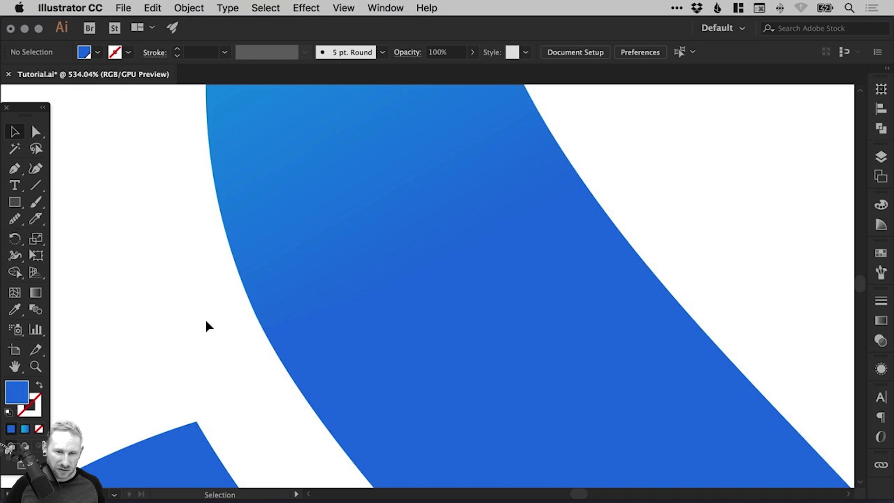
Drag the tip gradient's blue end stop in to about 83.59%
{"action": "left_click", "coordinate": [339, 212]}
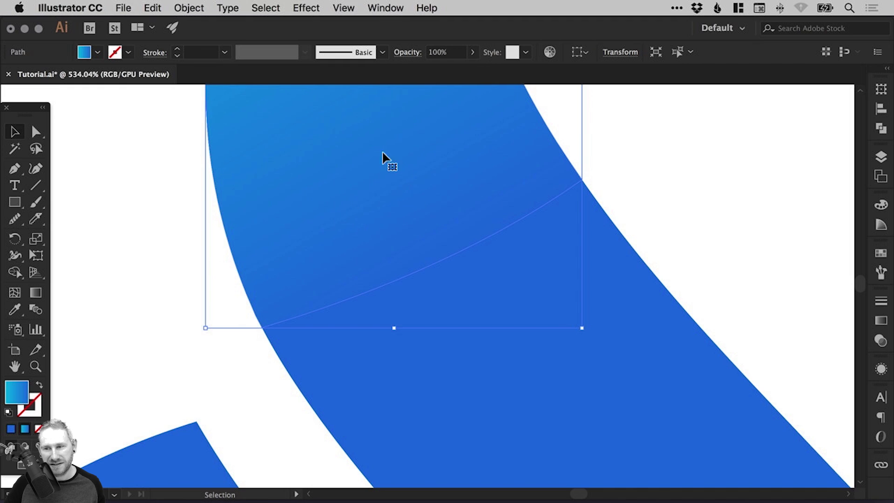
{"action": "left_click", "coordinate": [881, 321]}
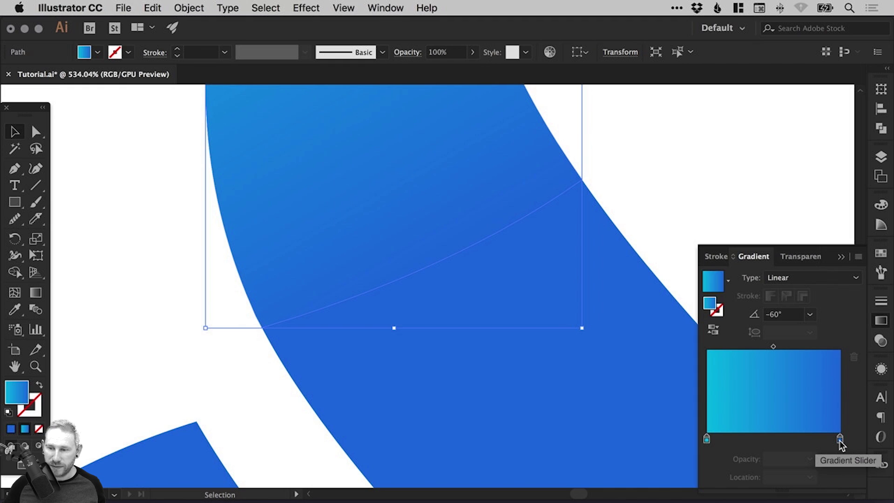
{"action": "left_click_drag", "start_coordinate": [840, 444], "coordinate": [819, 447]}
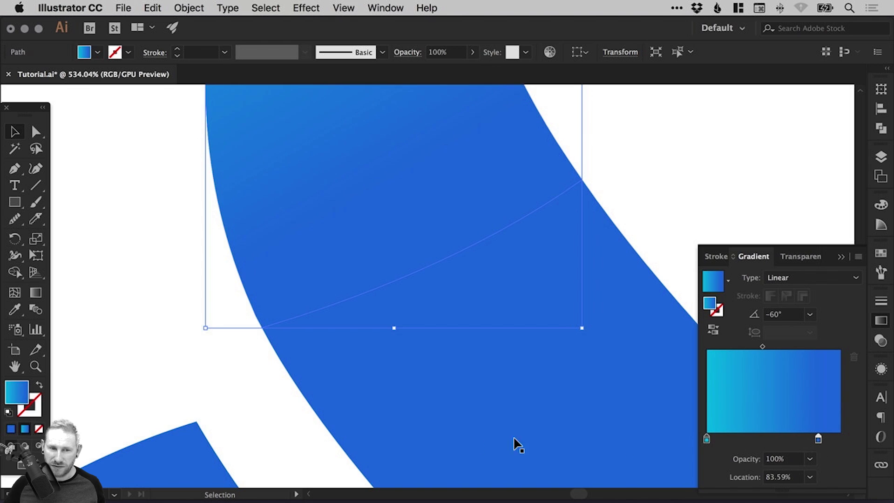
{"action": "left_click", "coordinate": [140, 309]}
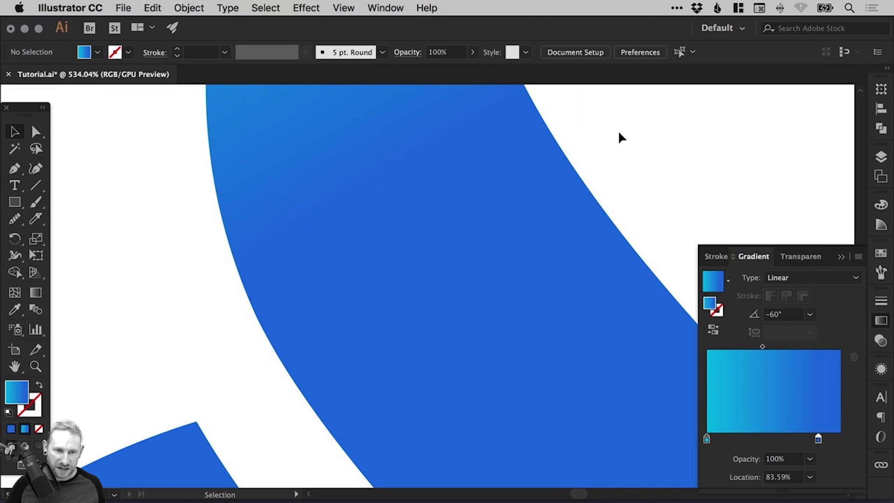
Undo the stop move and toggle the tip's selection to compare the seam
{"action": "key", "text": "super+z"}
{"action": "left_click", "coordinate": [624, 147]}
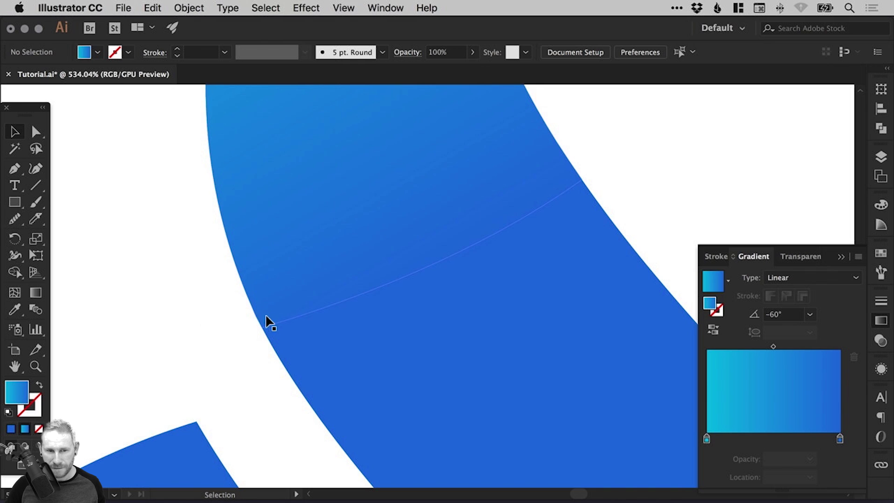
{"action": "left_click", "coordinate": [251, 293]}
{"action": "left_click", "coordinate": [190, 274]}
{"action": "scroll", "coordinate": [306, 256], "scroll_direction": "up", "scroll_amount": 3}
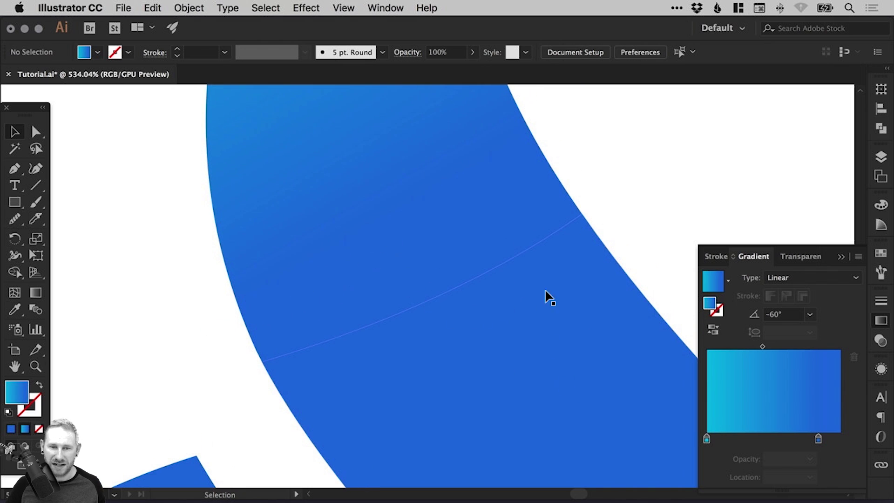
Move the tip gradient's cyan start stop in to 27.69% and preview the result
{"action": "key", "text": "super+minus"}
{"action": "key", "text": "super+minus"}
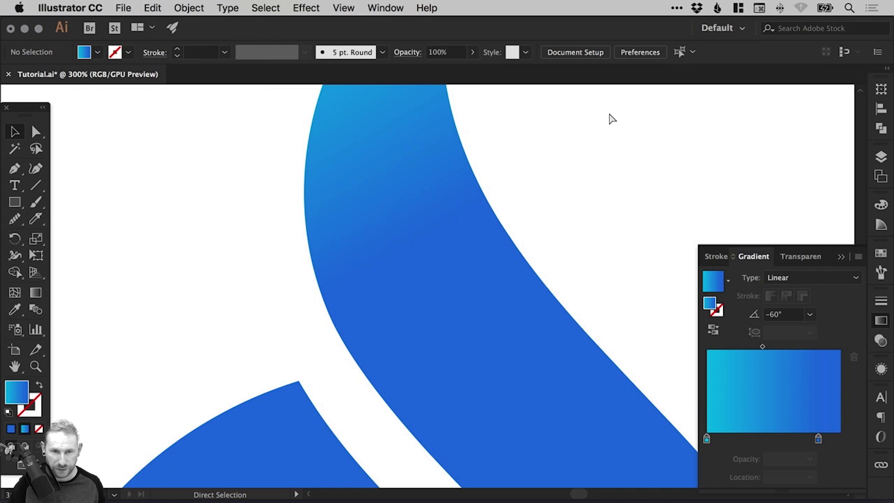
{"action": "left_click_drag", "start_coordinate": [430, 241], "coordinate": [434, 295]}
{"action": "left_click", "coordinate": [394, 219]}
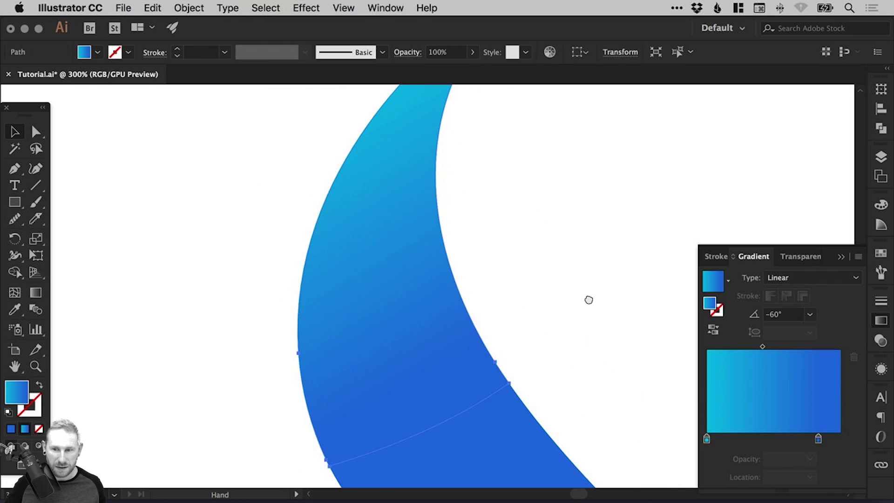
{"action": "scroll", "coordinate": [605, 317], "scroll_direction": "up", "scroll_amount": 3}
{"action": "left_click_drag", "start_coordinate": [707, 440], "coordinate": [743, 438]}
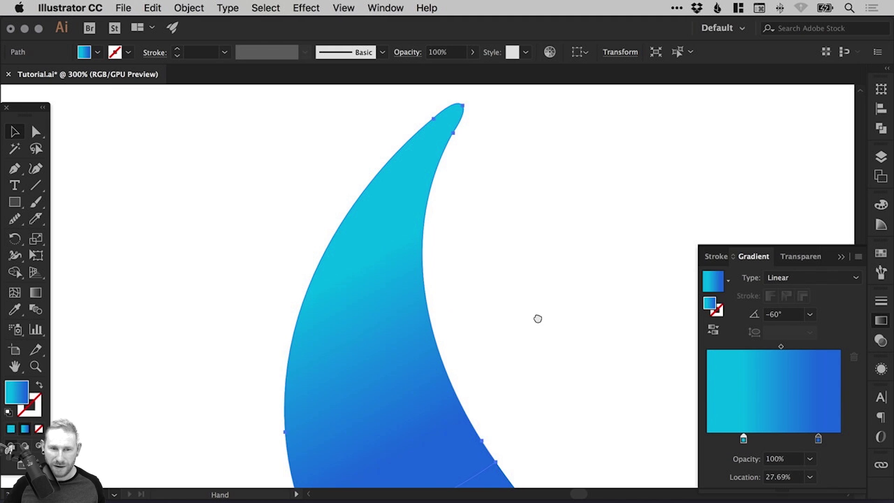
{"action": "scroll", "coordinate": [405, 137], "scroll_direction": "down", "scroll_amount": 3}
{"action": "left_click", "coordinate": [570, 242]}
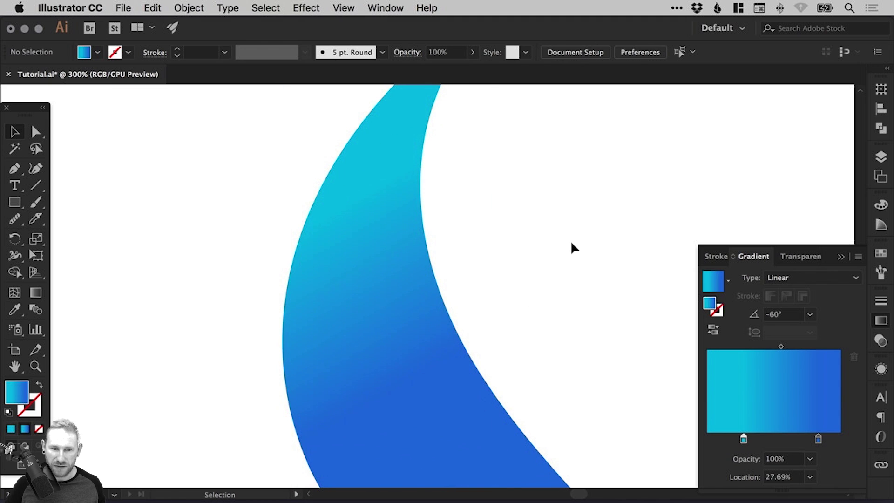
{"action": "scroll", "coordinate": [535, 281], "scroll_direction": "down", "scroll_amount": 1}
Undo that change and set the cyan stop to about 14.87% instead, then reselect the tip
{"action": "key", "text": "a"}
{"action": "key", "text": "super+minus"}
{"action": "key", "text": "super+minus"}
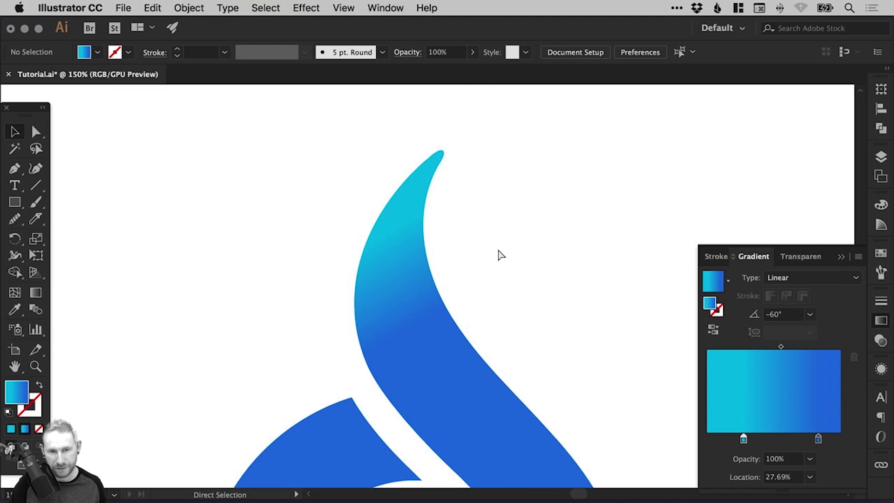
{"action": "key", "text": "super+z"}
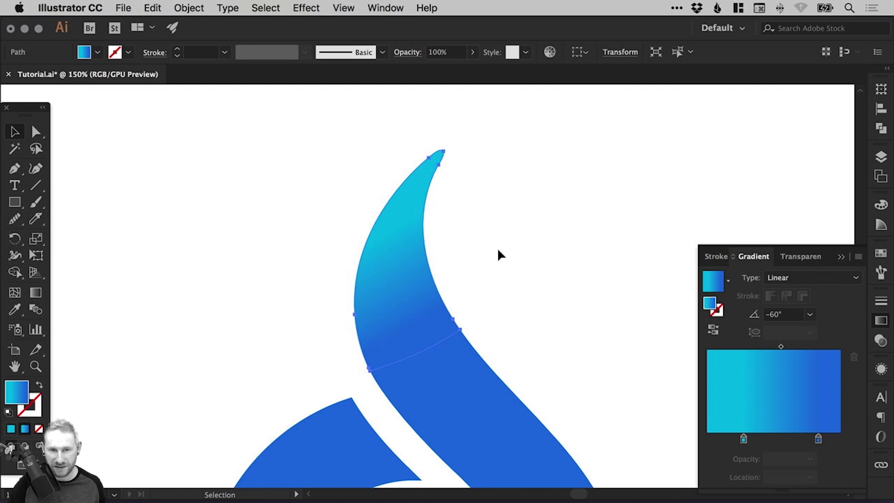
{"action": "key", "text": "v"}
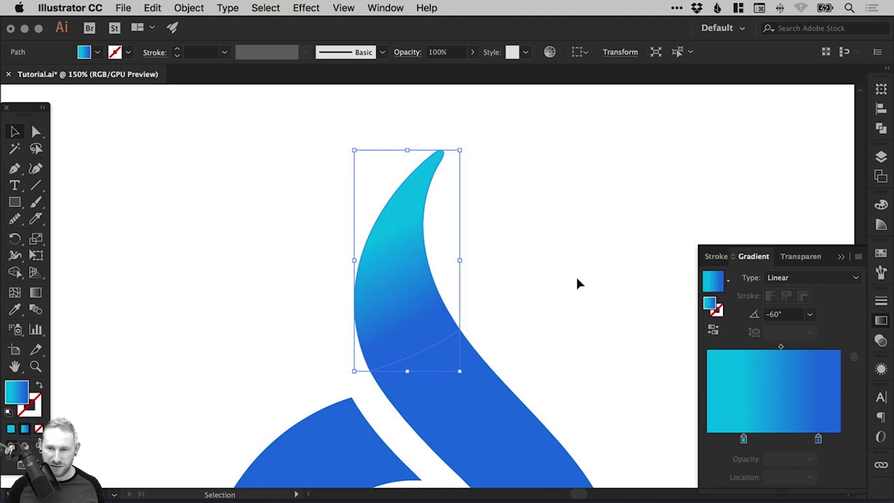
{"action": "left_click_drag", "start_coordinate": [744, 440], "coordinate": [727, 440]}
{"action": "left_click", "coordinate": [540, 225]}
{"action": "left_click_drag", "start_coordinate": [533, 261], "coordinate": [528, 251]}
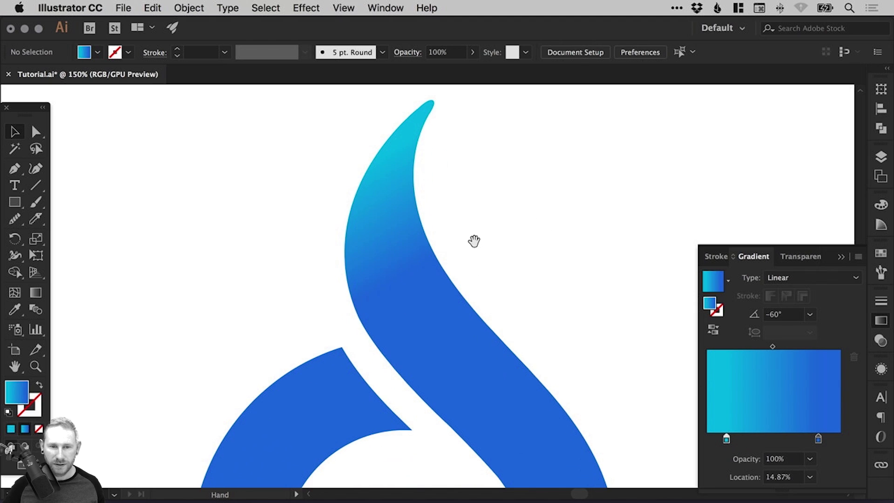
{"action": "left_click_drag", "start_coordinate": [475, 245], "coordinate": [495, 208]}
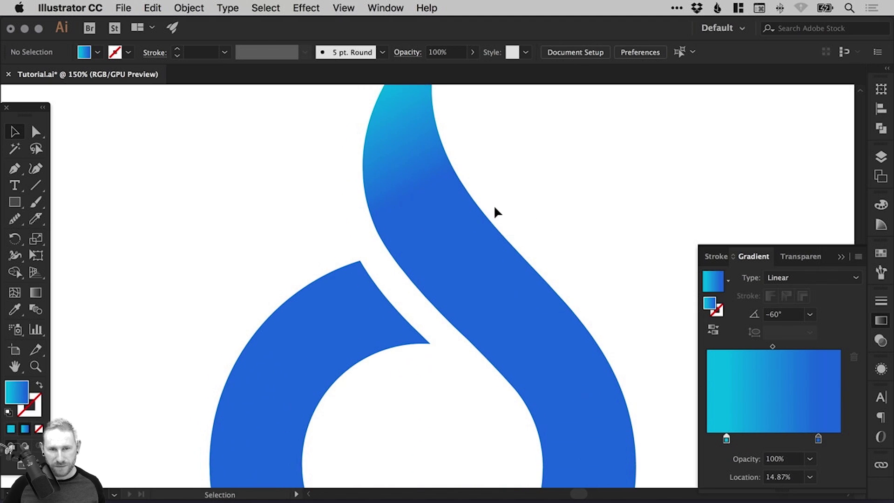
{"action": "left_click", "coordinate": [396, 180]}
Move the tip gradient's dark blue stop in to 80%
{"action": "left_click_drag", "start_coordinate": [818, 438], "coordinate": [813, 439]}
{"action": "left_click", "coordinate": [521, 151]}
{"action": "left_click_drag", "start_coordinate": [431, 283], "coordinate": [452, 242]}
Copy the tip's cyan-to-blue gradient onto the left arm with the Eyedropper
{"action": "left_click", "coordinate": [358, 287]}
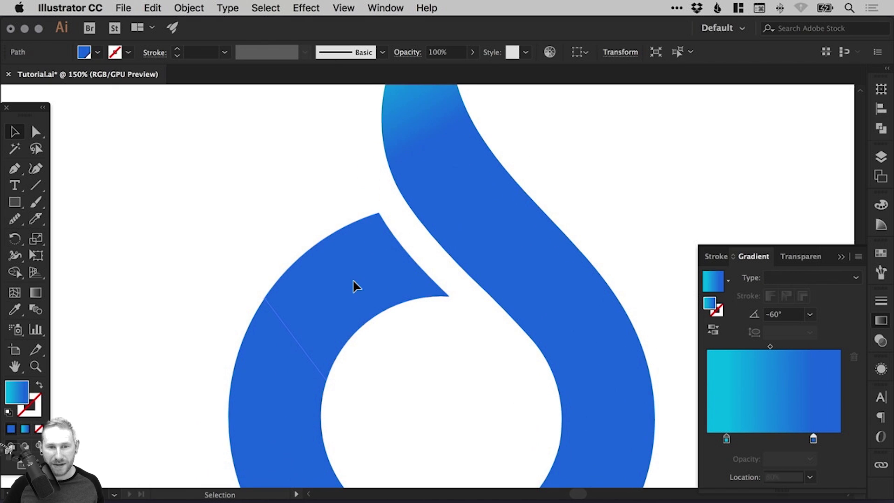
{"action": "left_click_drag", "start_coordinate": [372, 275], "coordinate": [385, 303]}
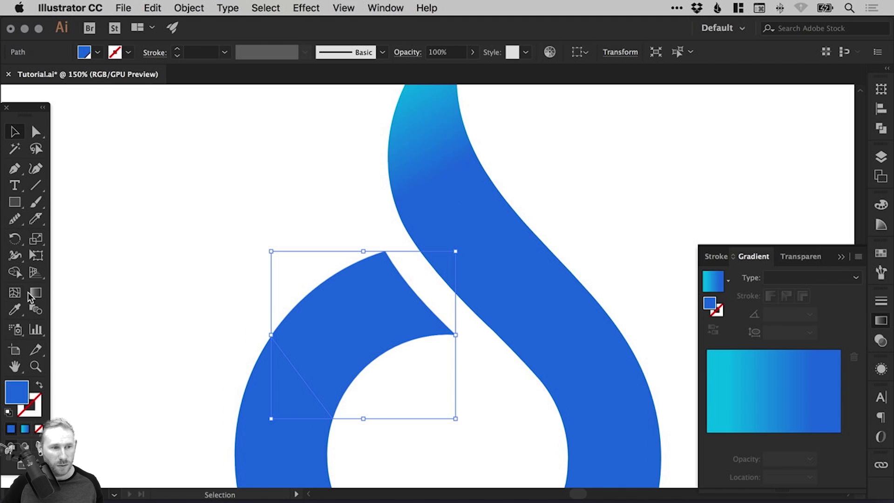
{"action": "left_click", "coordinate": [14, 309]}
{"action": "left_click", "coordinate": [420, 130]}
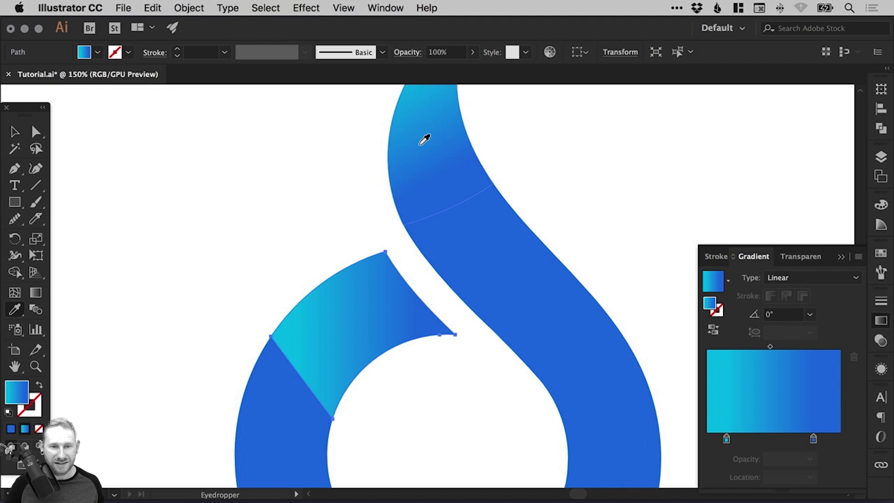
{"action": "key", "text": "v"}
{"action": "left_click_drag", "start_coordinate": [380, 309], "coordinate": [385, 292]}
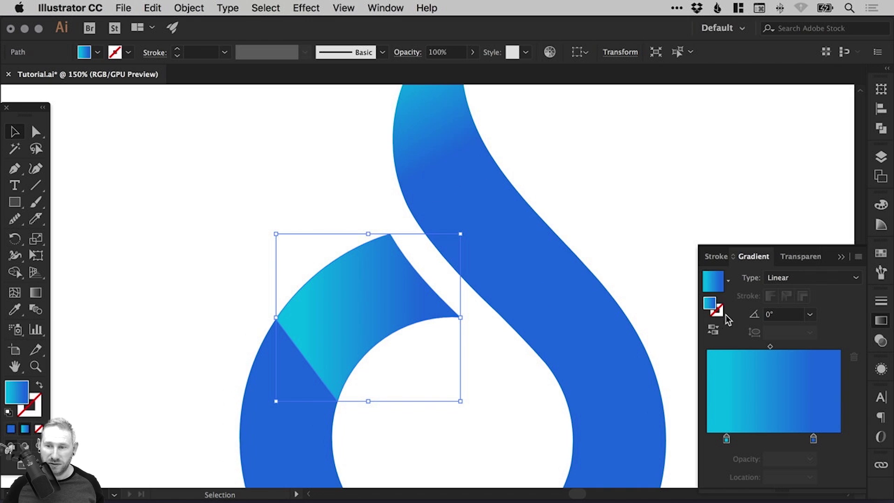
Set the left arm's gradient angle to 50° and reverse the gradient
{"action": "left_click", "coordinate": [789, 315]}
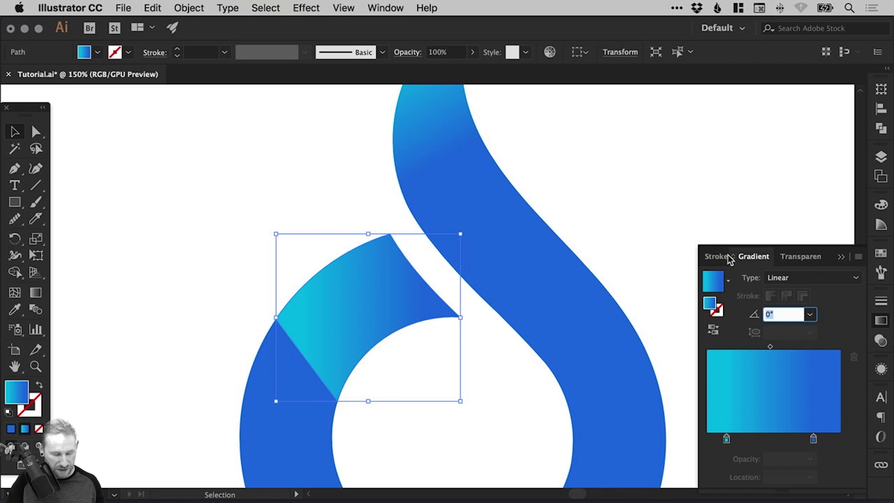
{"action": "type", "text": "50"}
{"action": "key", "text": "Return"}
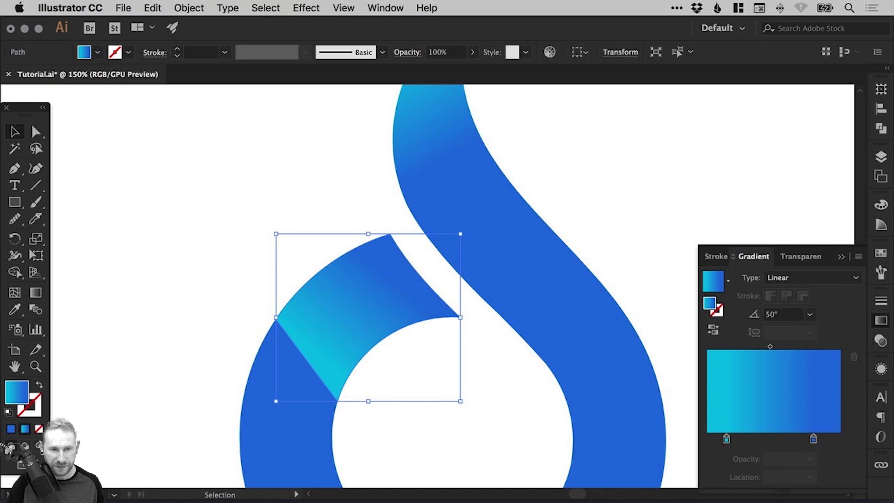
{"action": "left_click", "coordinate": [781, 317]}
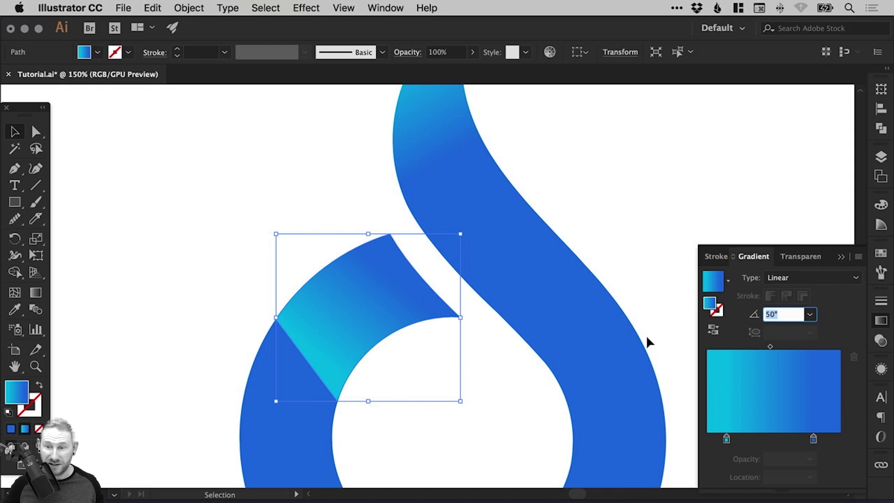
{"action": "left_click", "coordinate": [714, 331]}
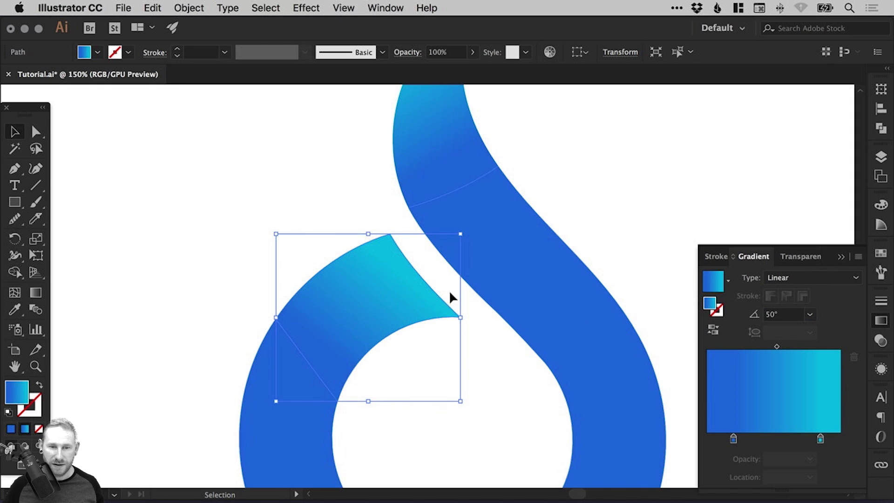
{"action": "left_click", "coordinate": [247, 179]}
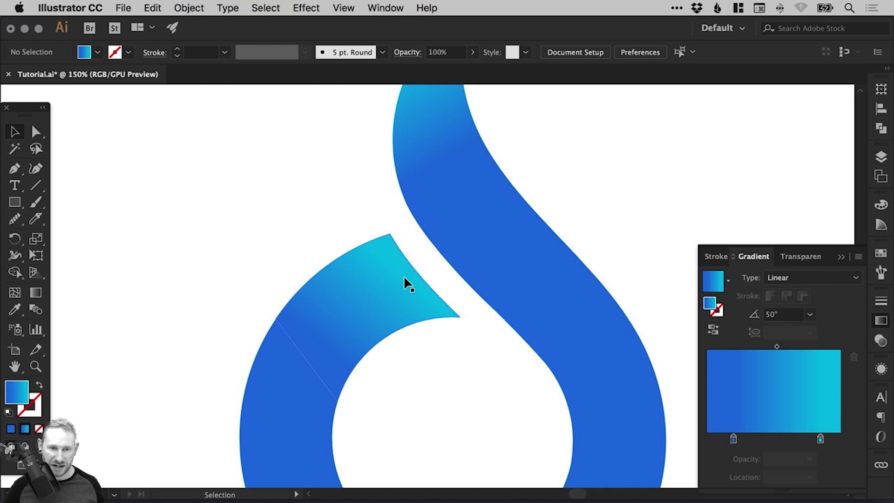
{"action": "scroll", "coordinate": [331, 285], "scroll_direction": "down", "scroll_amount": 2}
{"action": "scroll", "coordinate": [331, 285], "scroll_direction": "right", "scroll_amount": 2}
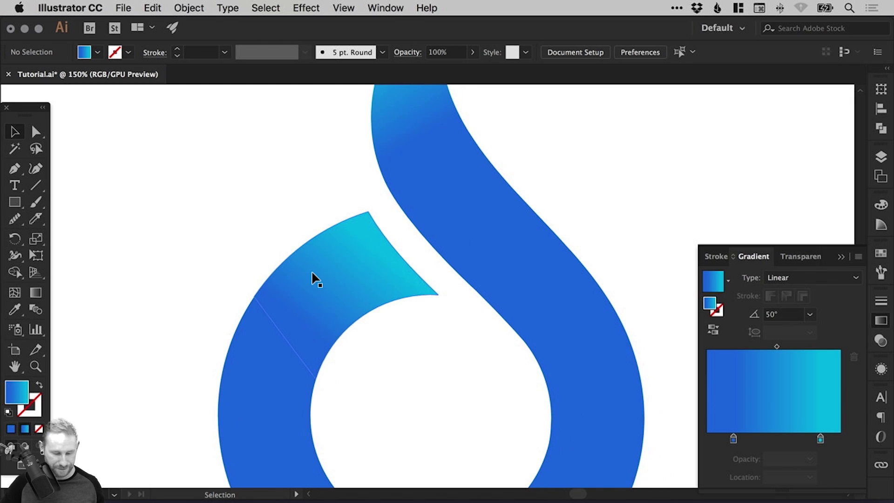
Zoom into the left arm and set its gradient stops to 100% and about 17.44%
{"action": "key", "text": "super+0"}
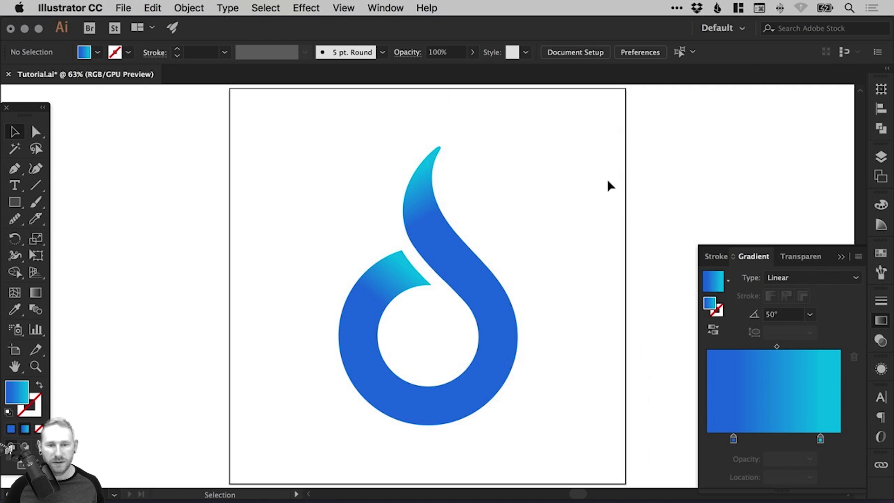
{"action": "key", "text": "z"}
{"action": "left_click_drag", "start_coordinate": [295, 230], "coordinate": [469, 289]}
{"action": "left_click", "coordinate": [429, 255]}
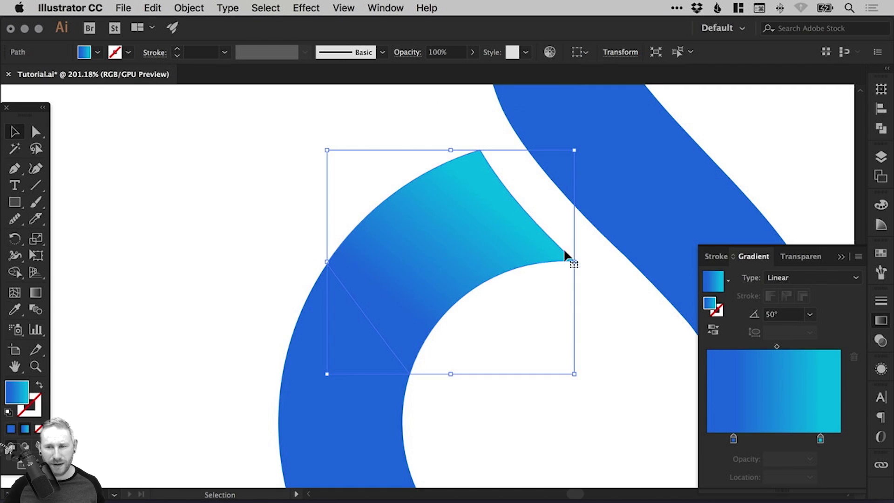
{"action": "left_click_drag", "start_coordinate": [820, 439], "coordinate": [852, 444]}
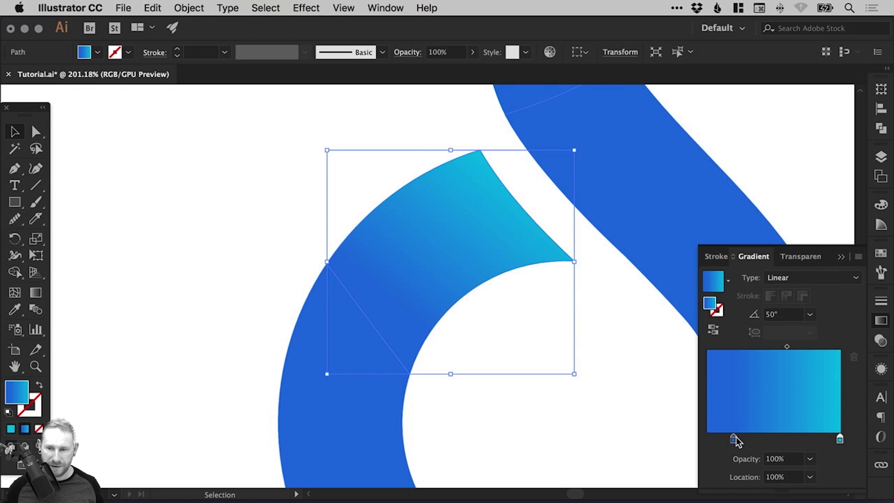
{"action": "left_click_drag", "start_coordinate": [734, 439], "coordinate": [730, 440]}
{"action": "left_click", "coordinate": [246, 228]}
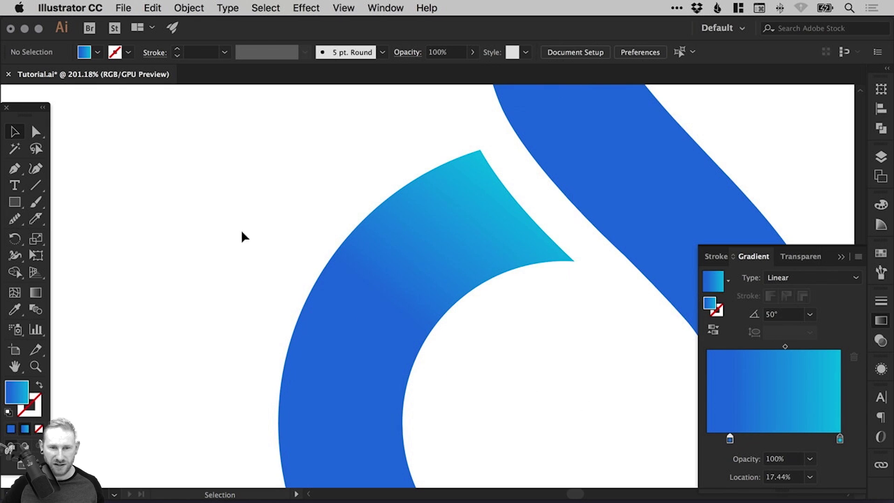
{"action": "scroll", "coordinate": [394, 329], "scroll_direction": "up", "scroll_amount": 10}
Try the tip's light stop at about 10%, undo for a smooth blend, and close the Gradient panel
{"action": "left_click", "coordinate": [507, 231]}
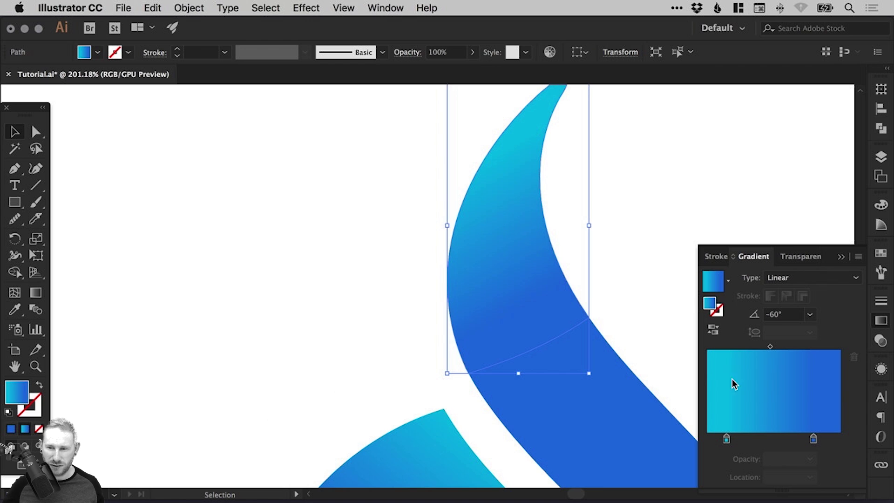
{"action": "left_click", "coordinate": [726, 440]}
{"action": "left_click_drag", "start_coordinate": [728, 445], "coordinate": [776, 443]}
{"action": "left_click", "coordinate": [377, 273]}
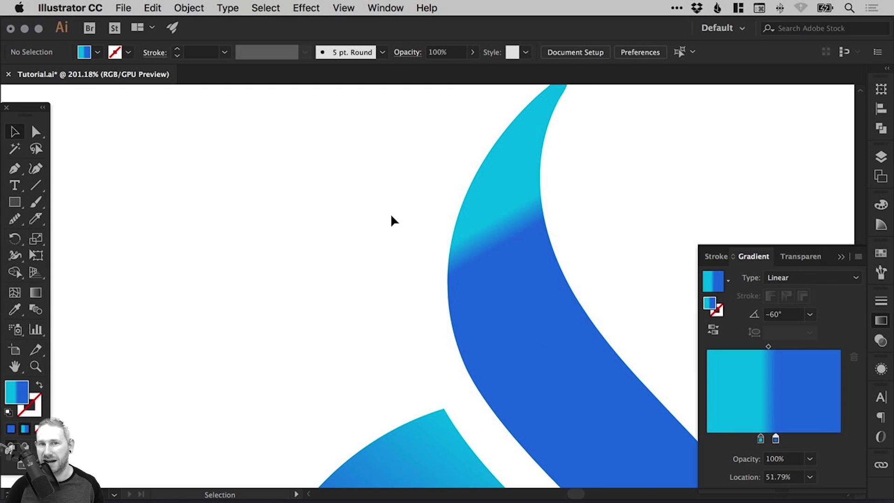
{"action": "key", "text": "a"}
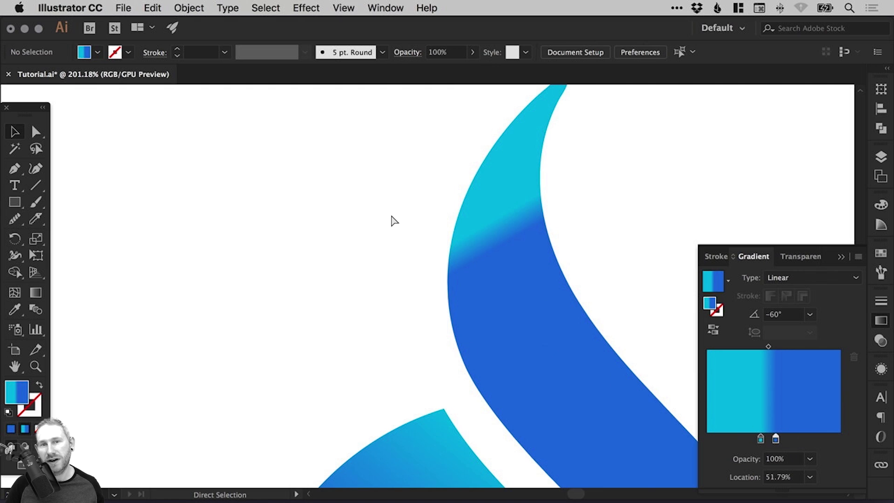
{"action": "key", "text": "super+z"}
{"action": "key", "text": "super+z"}
{"action": "key", "text": "super+z"}
{"action": "key", "text": "super+z"}
{"action": "key", "text": "v"}
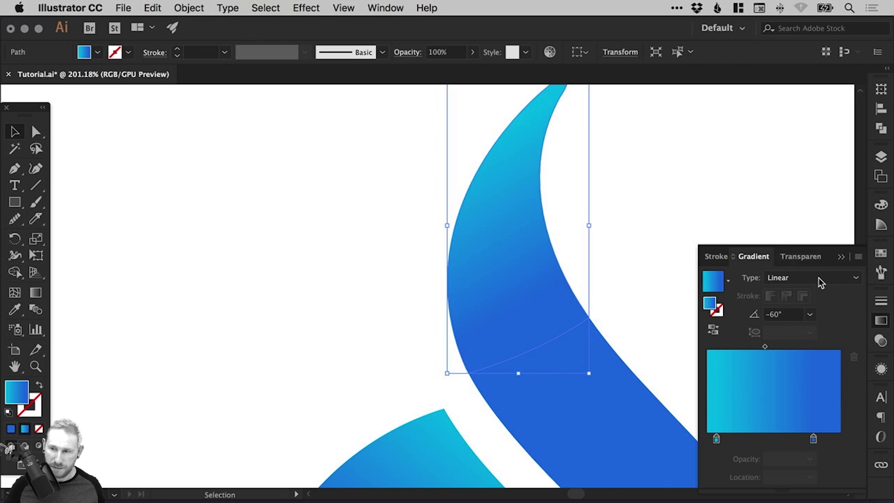
{"action": "left_click", "coordinate": [881, 320]}
Marquee-select every logo piece and group them with Object > Group
{"action": "left_click", "coordinate": [330, 279]}
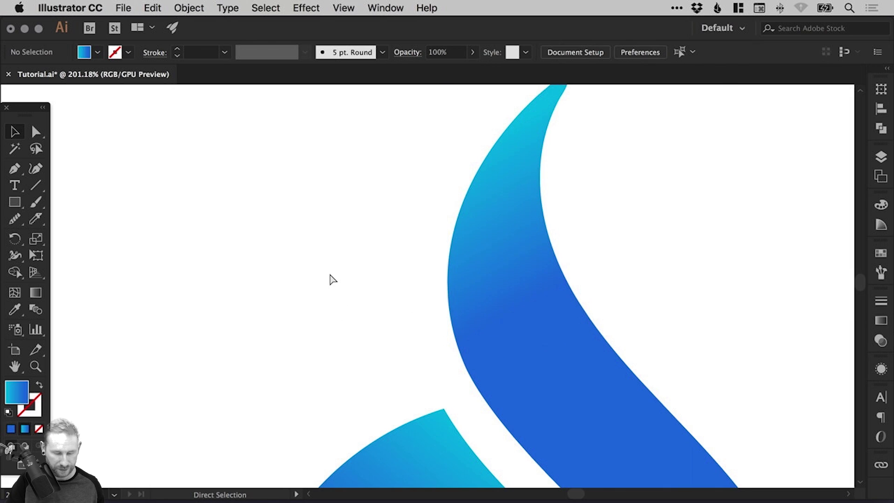
{"action": "key", "text": "super+0"}
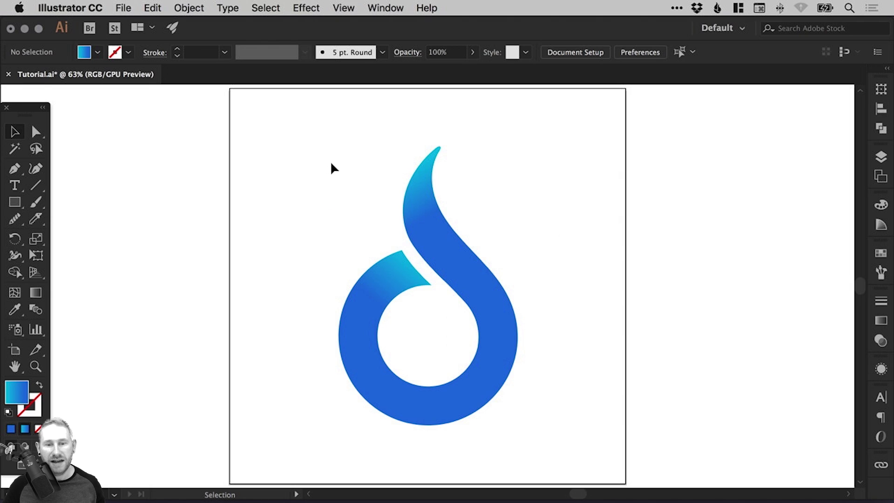
{"action": "left_click_drag", "start_coordinate": [337, 163], "coordinate": [451, 307]}
{"action": "left_click", "coordinate": [190, 8]}
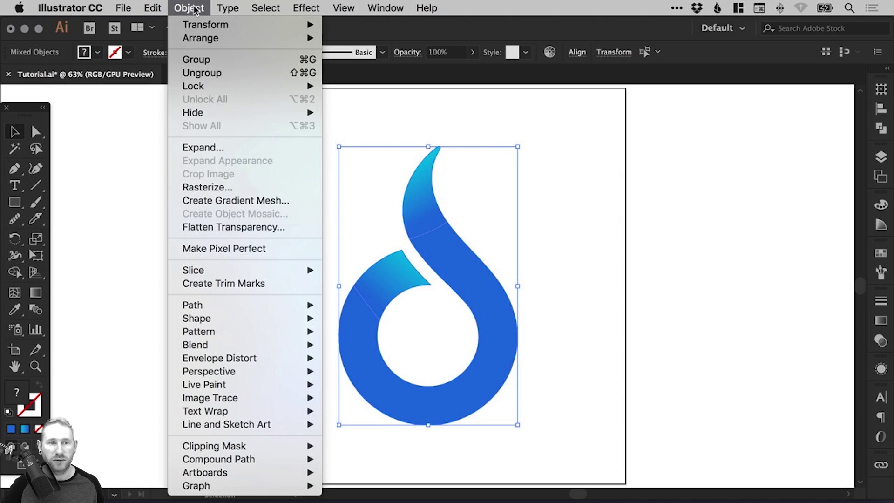
{"action": "left_click", "coordinate": [233, 63]}
Test-move the grouped logo, undo back to its centred position, and deselect
{"action": "left_click", "coordinate": [551, 245]}
{"action": "left_click_drag", "start_coordinate": [467, 253], "coordinate": [541, 245]}
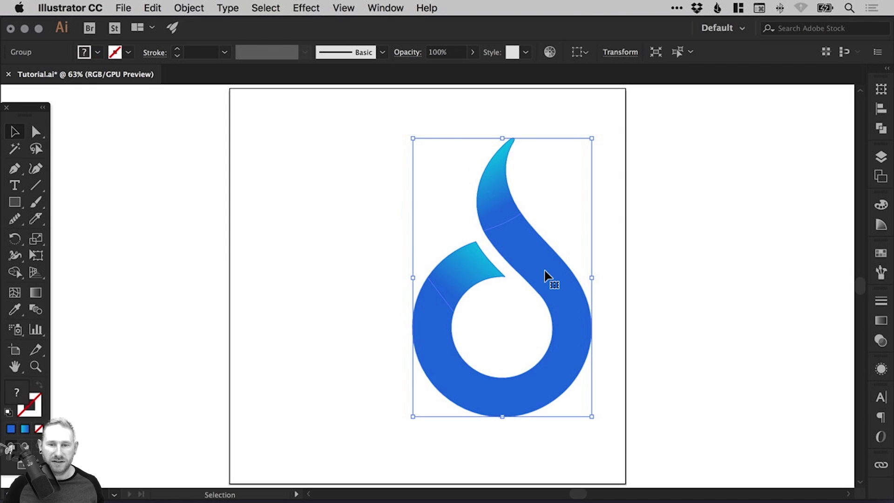
{"action": "left_click_drag", "start_coordinate": [548, 281], "coordinate": [415, 296]}
{"action": "key", "text": "ctrl+z"}
{"action": "key", "text": "ctrl+z"}
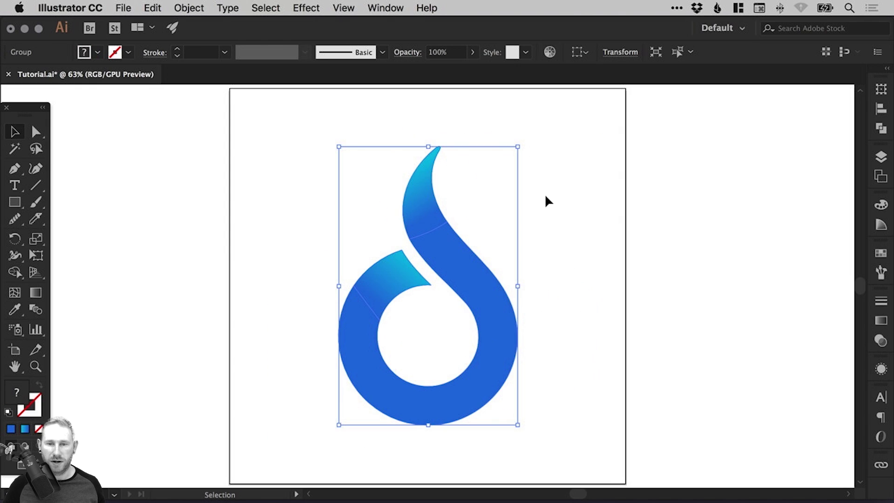
{"action": "left_click", "coordinate": [544, 195]}
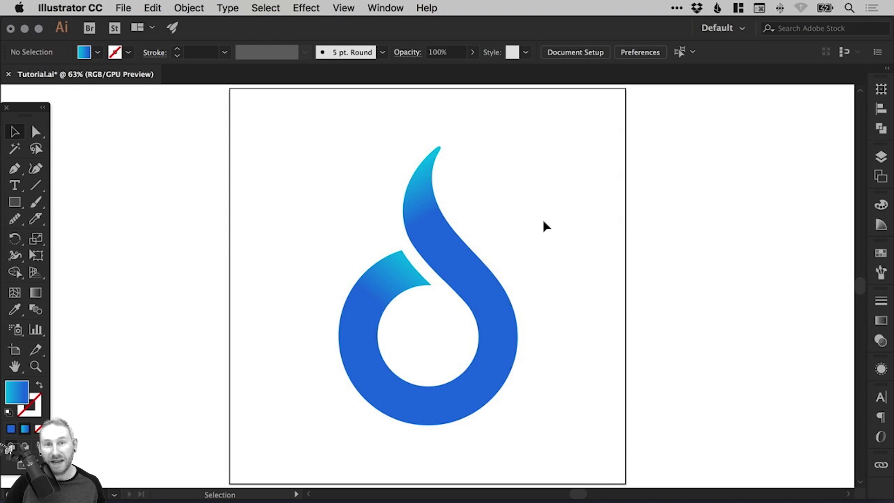